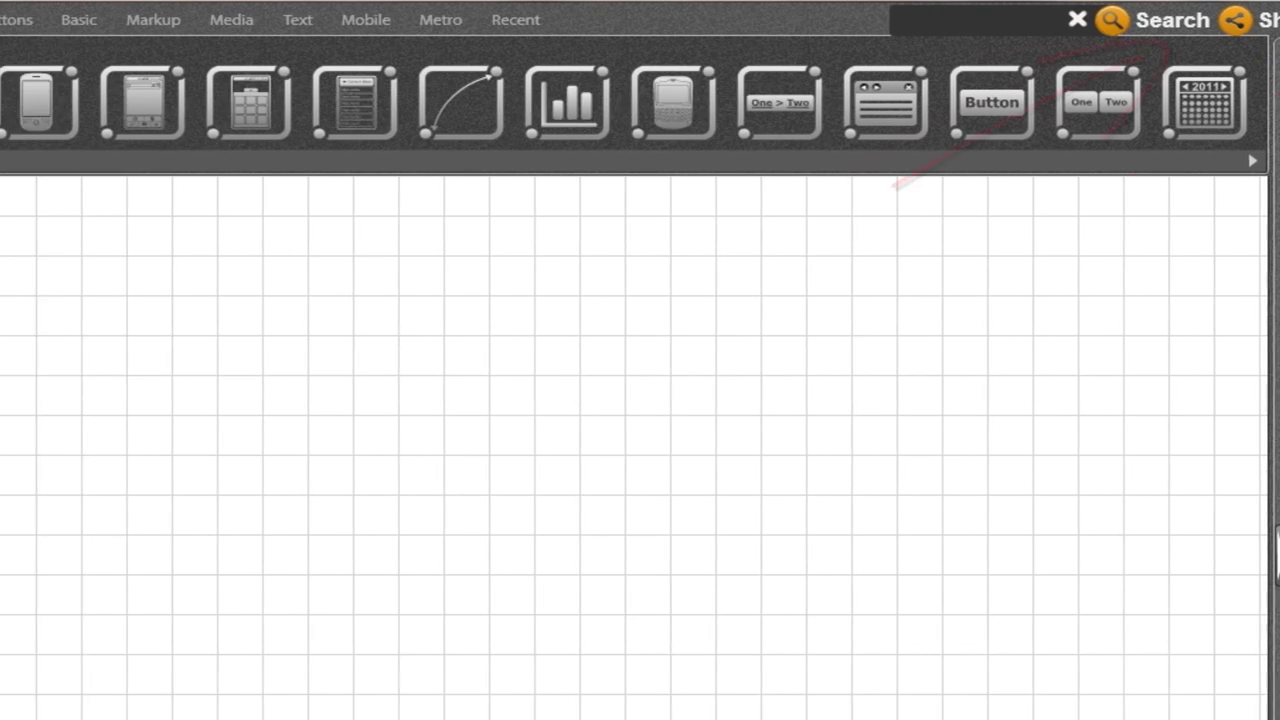
Browse the MB menu's File > Export submenu
{"action": "left_click", "coordinate": [57, 19]}
{"action": "mouse_move", "coordinate": [108, 58]}
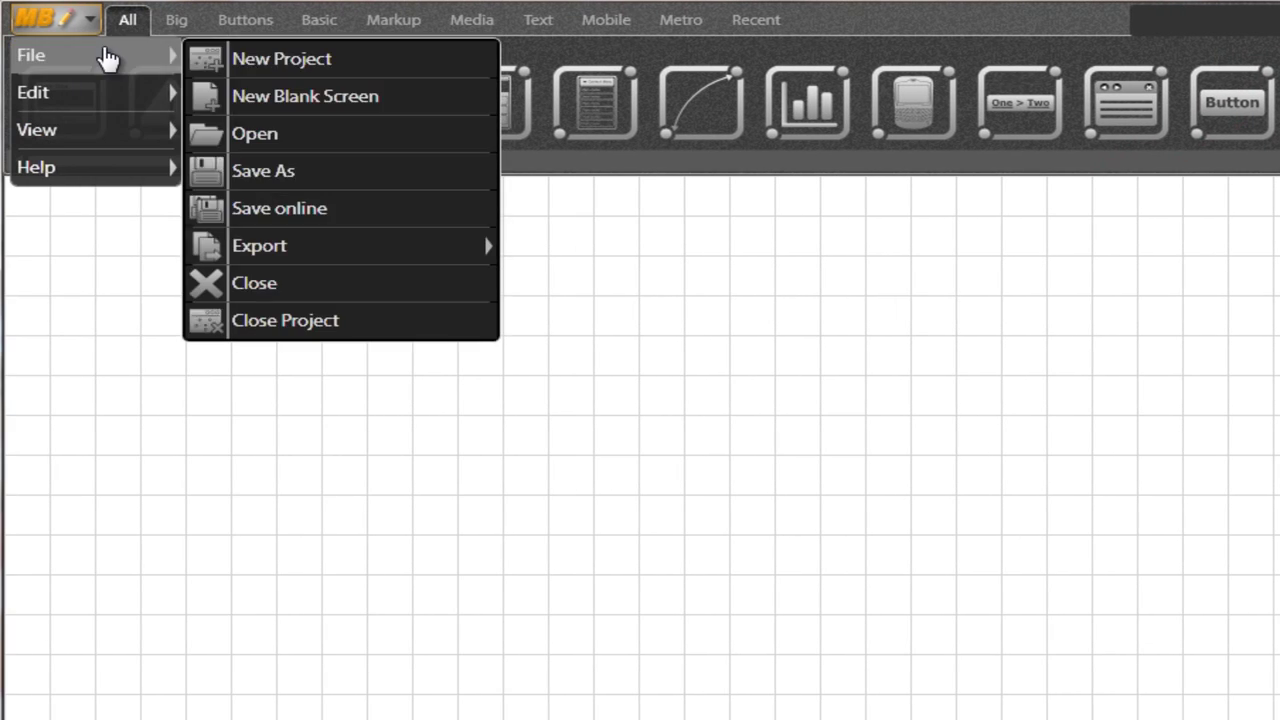
{"action": "mouse_move", "coordinate": [298, 250]}
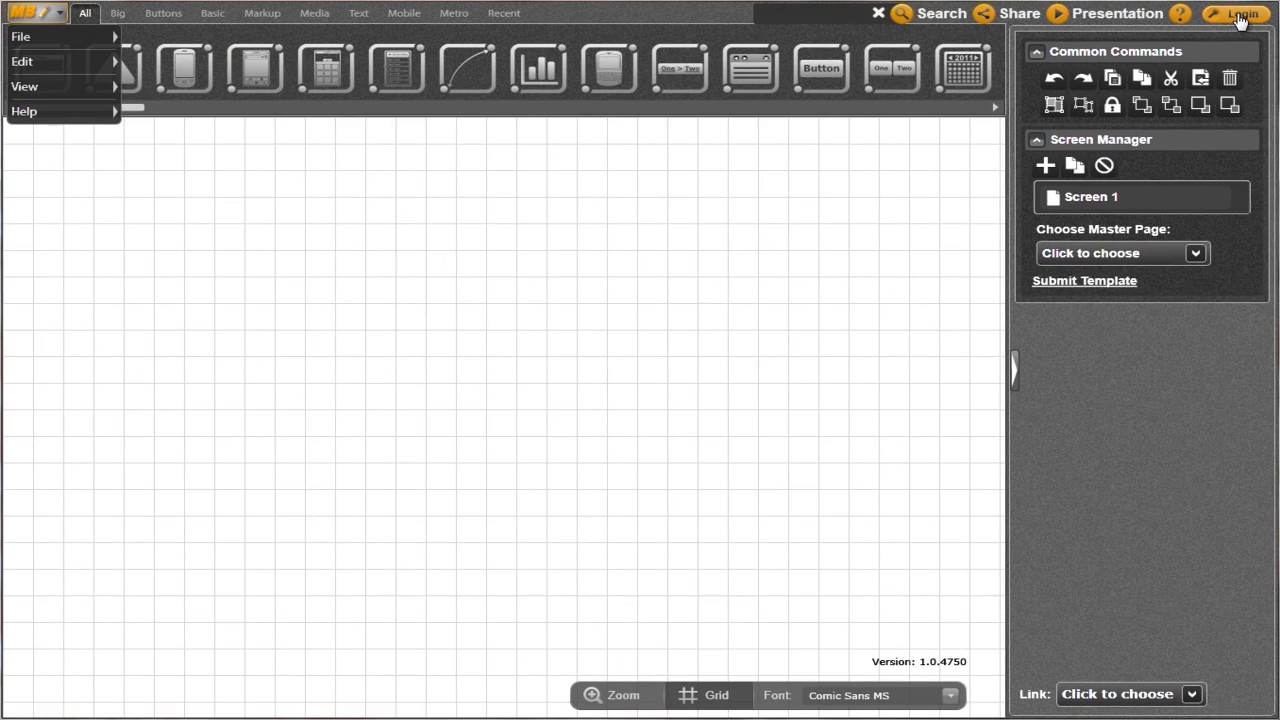
Log in with the account's user name and password
{"action": "left_click", "coordinate": [1240, 16]}
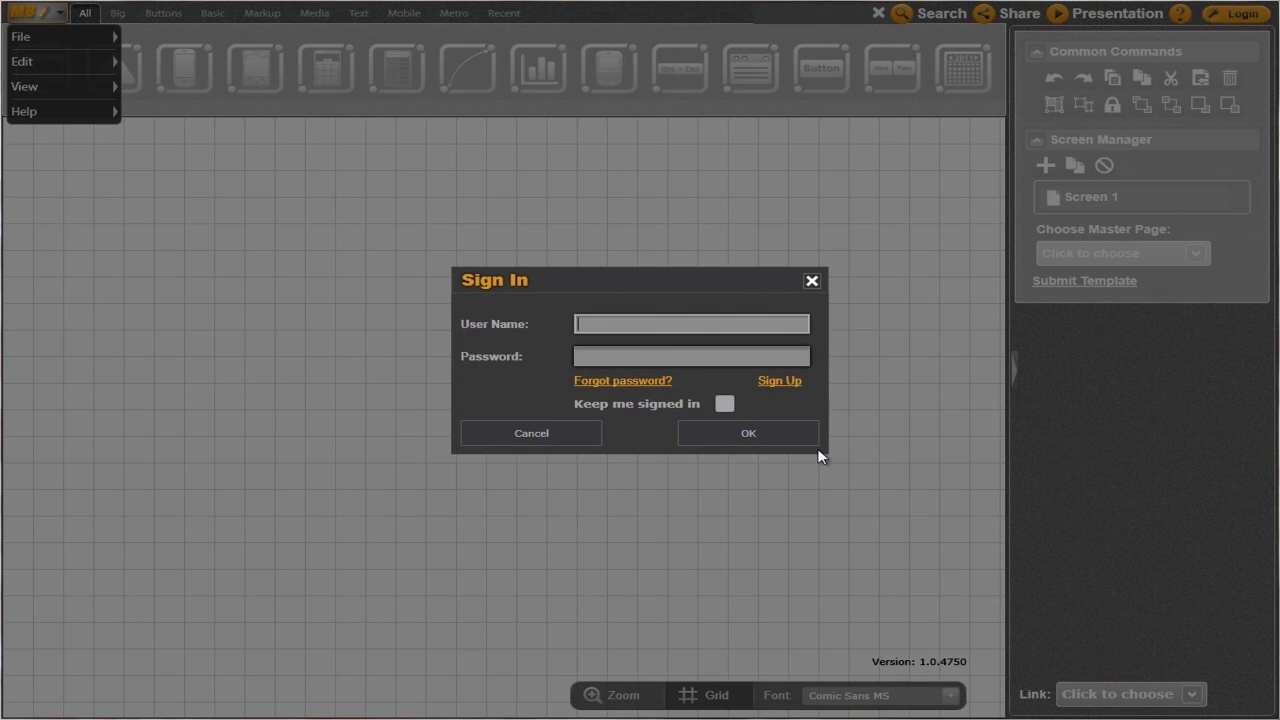
{"action": "key", "text": "Tab"}
{"action": "left_click", "coordinate": [731, 433]}
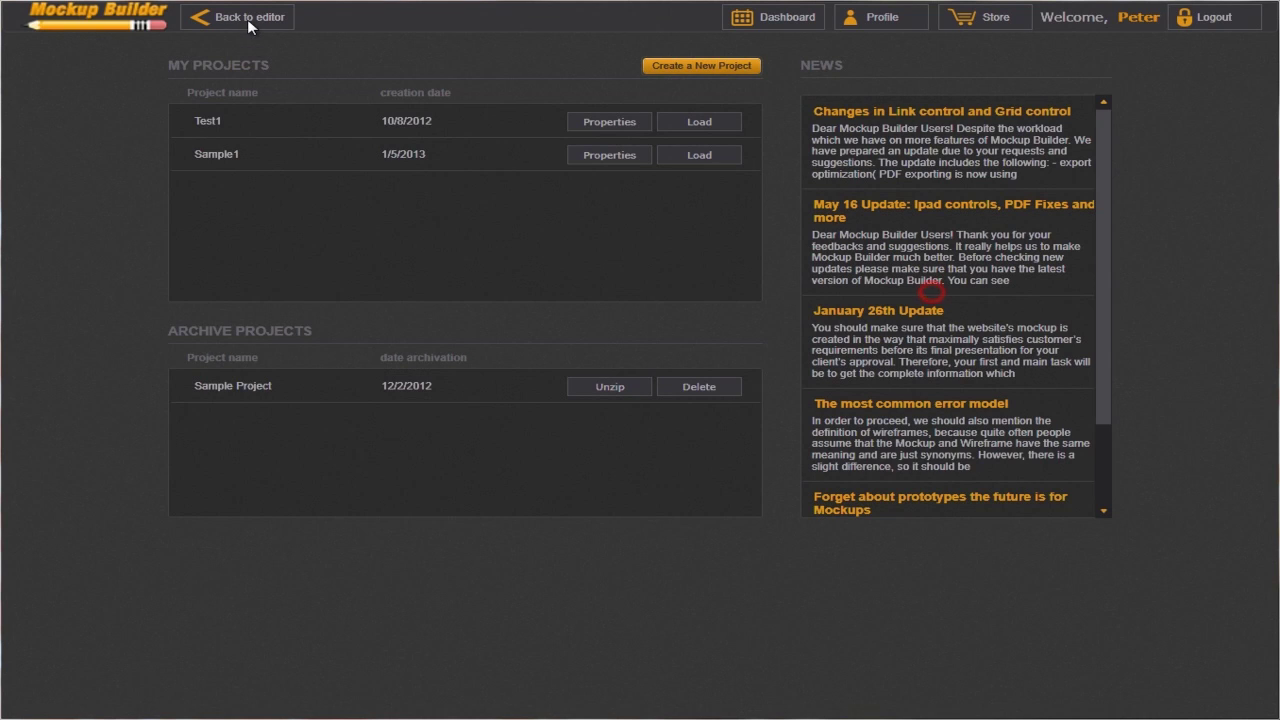
Leave the dashboard for the editor, glance at MB > File > Export, then dismiss the menu
{"action": "left_click", "coordinate": [247, 19]}
{"action": "mouse_move", "coordinate": [88, 48]}
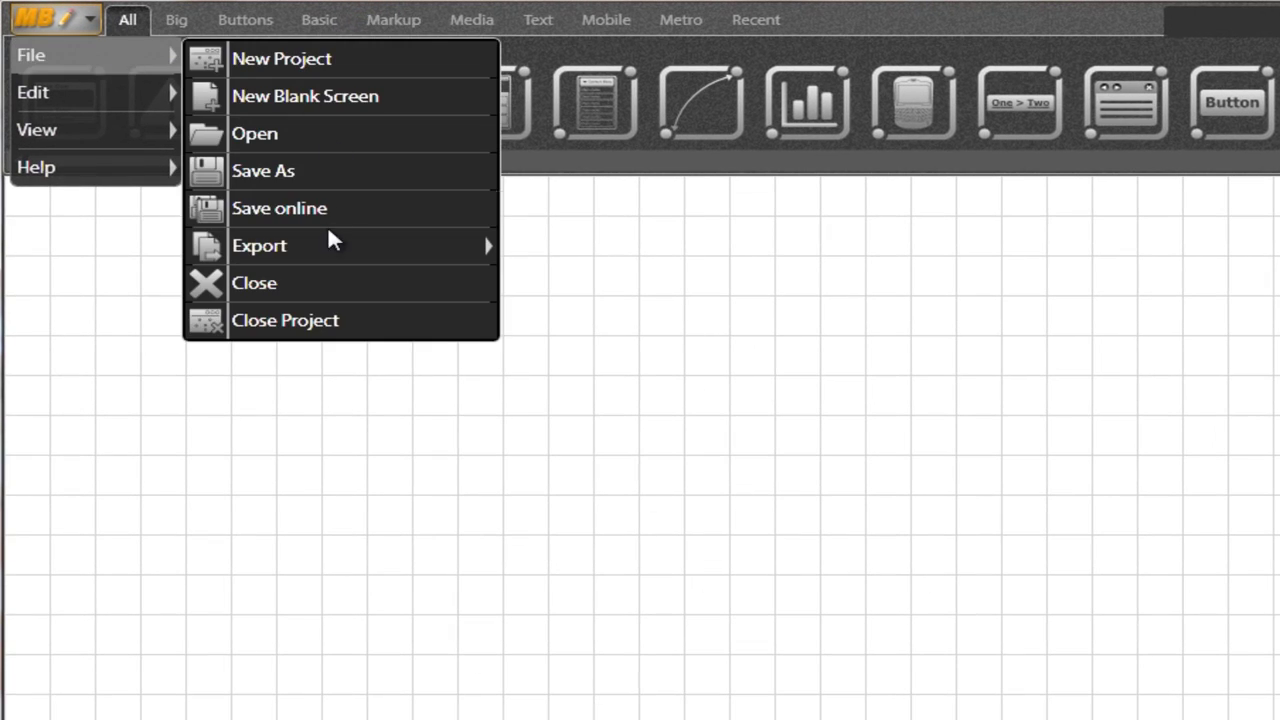
{"action": "mouse_move", "coordinate": [327, 247]}
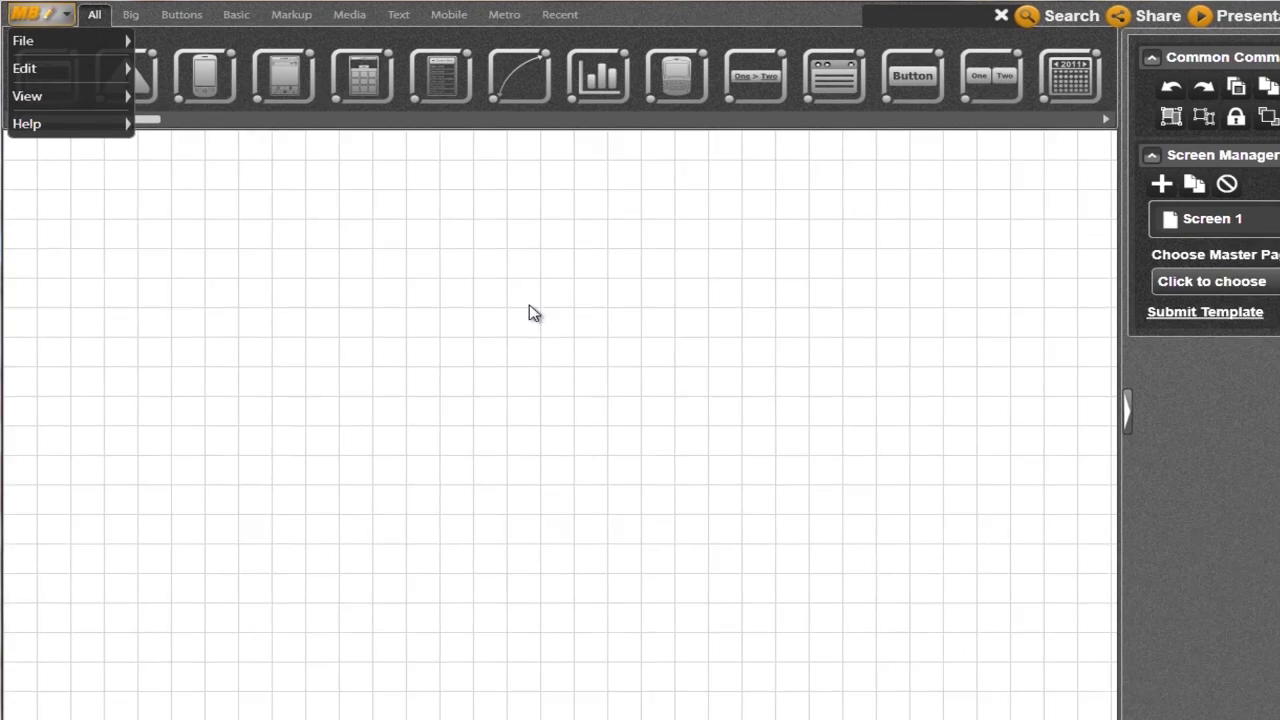
{"action": "left_click", "coordinate": [715, 416]}
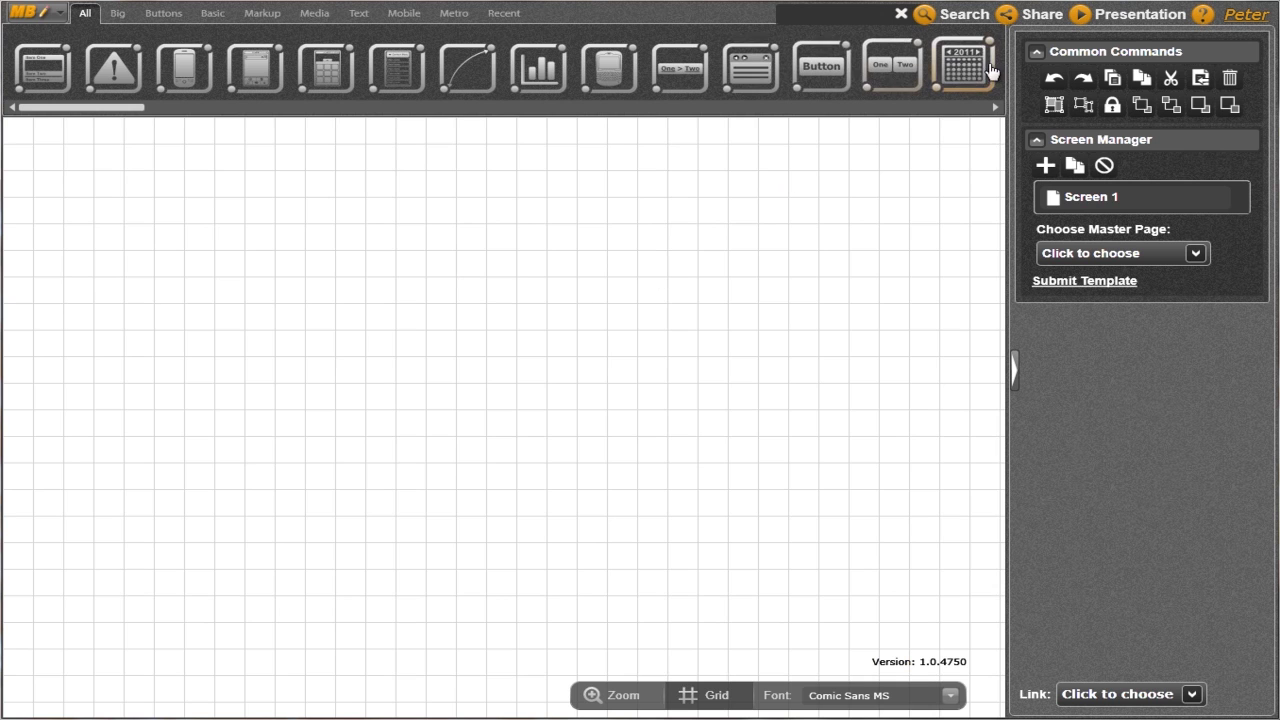
{"action": "left_click", "coordinate": [1043, 18]}
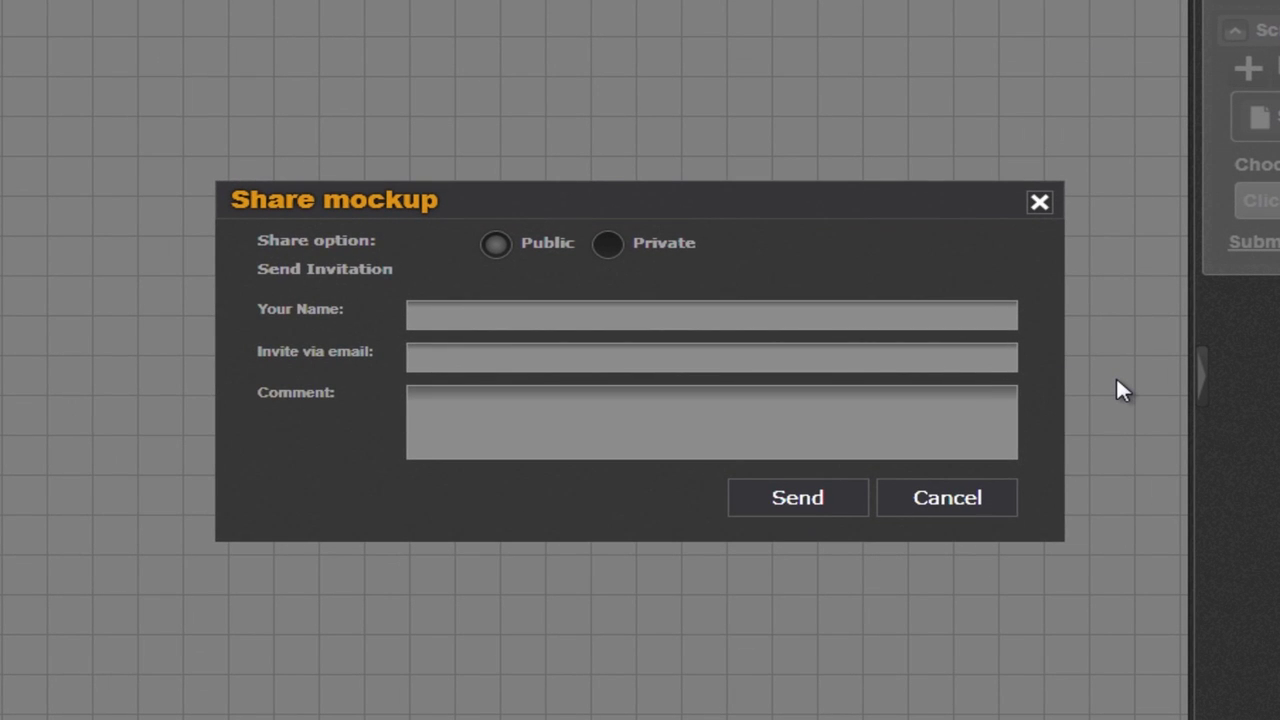
{"action": "left_click", "coordinate": [605, 246]}
{"action": "left_click", "coordinate": [755, 315]}
{"action": "key", "text": "Tab"}
{"action": "type", "text": "my@email.com"}
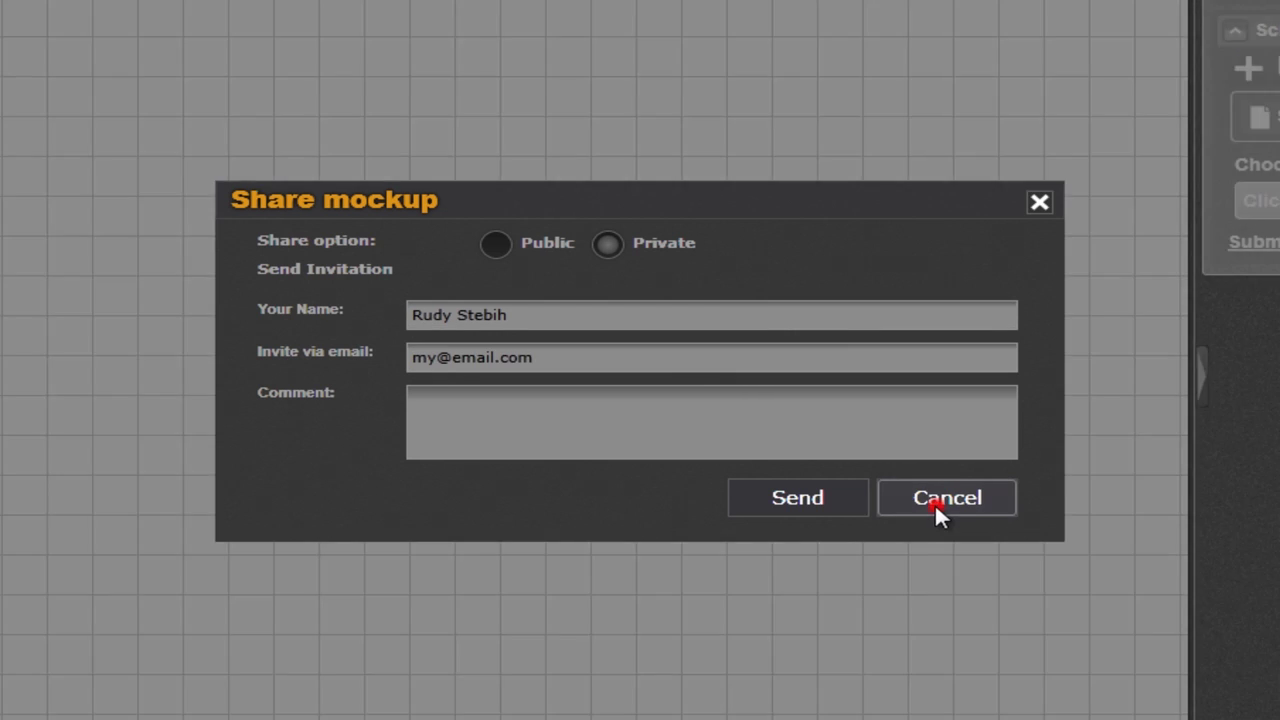
{"action": "left_click", "coordinate": [932, 503]}
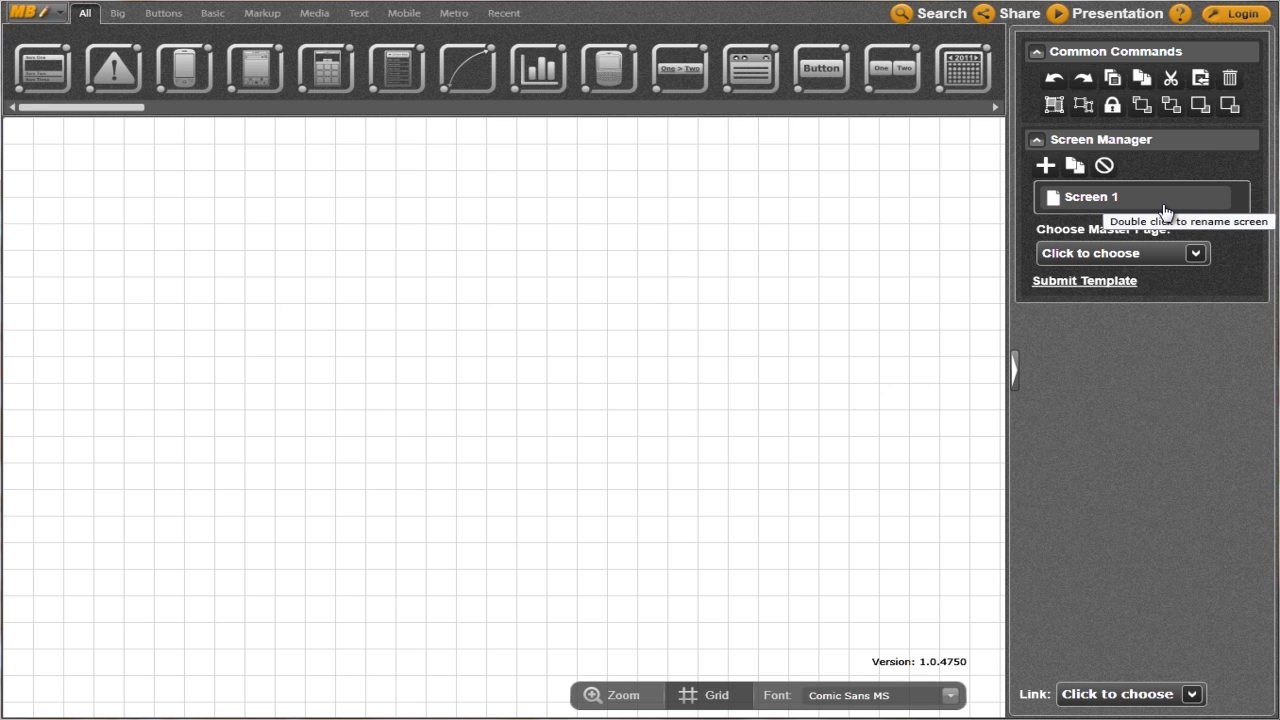
Look at the Sign Up registration form from the login dialog, then cancel it
{"action": "left_click", "coordinate": [1240, 14]}
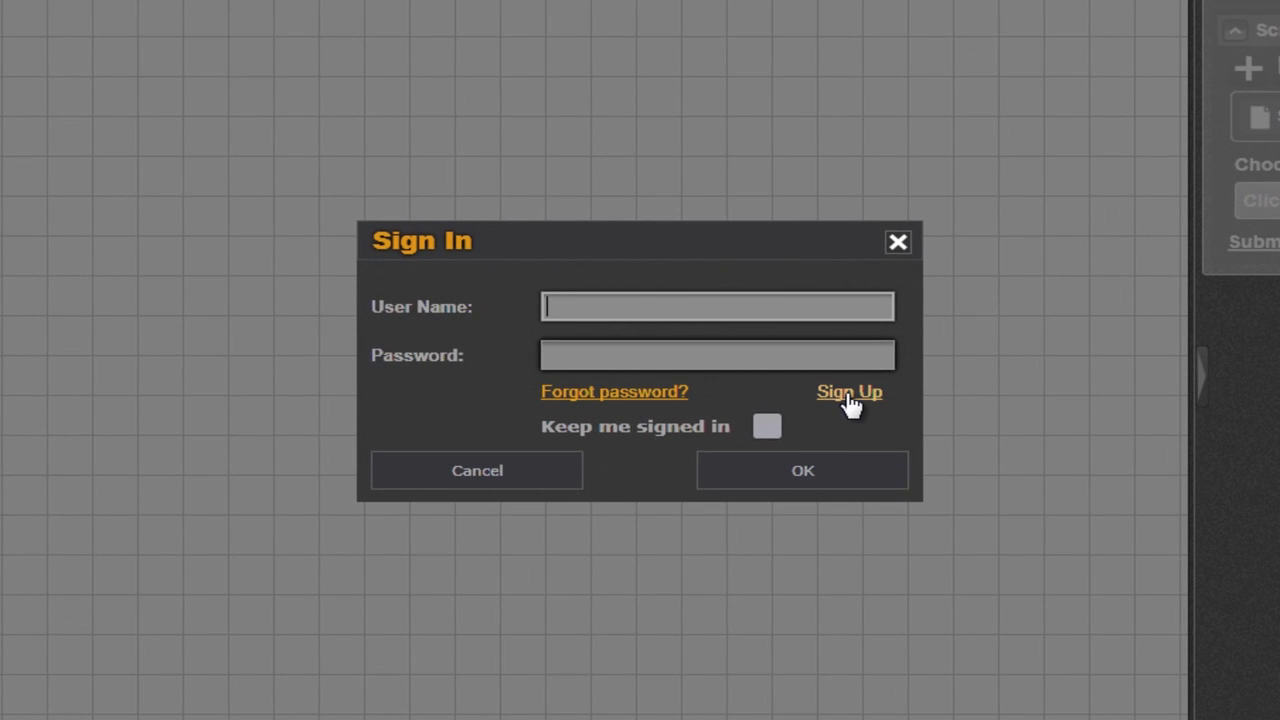
{"action": "left_click", "coordinate": [848, 396]}
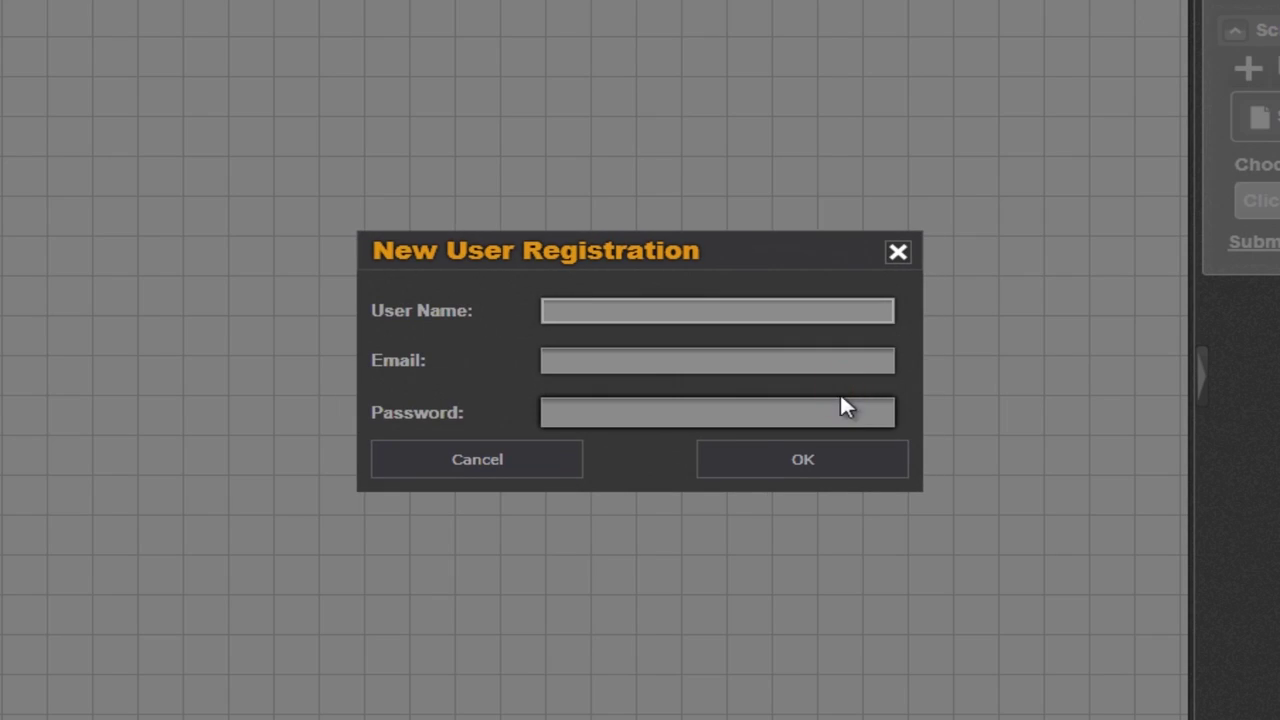
{"action": "left_click", "coordinate": [500, 461]}
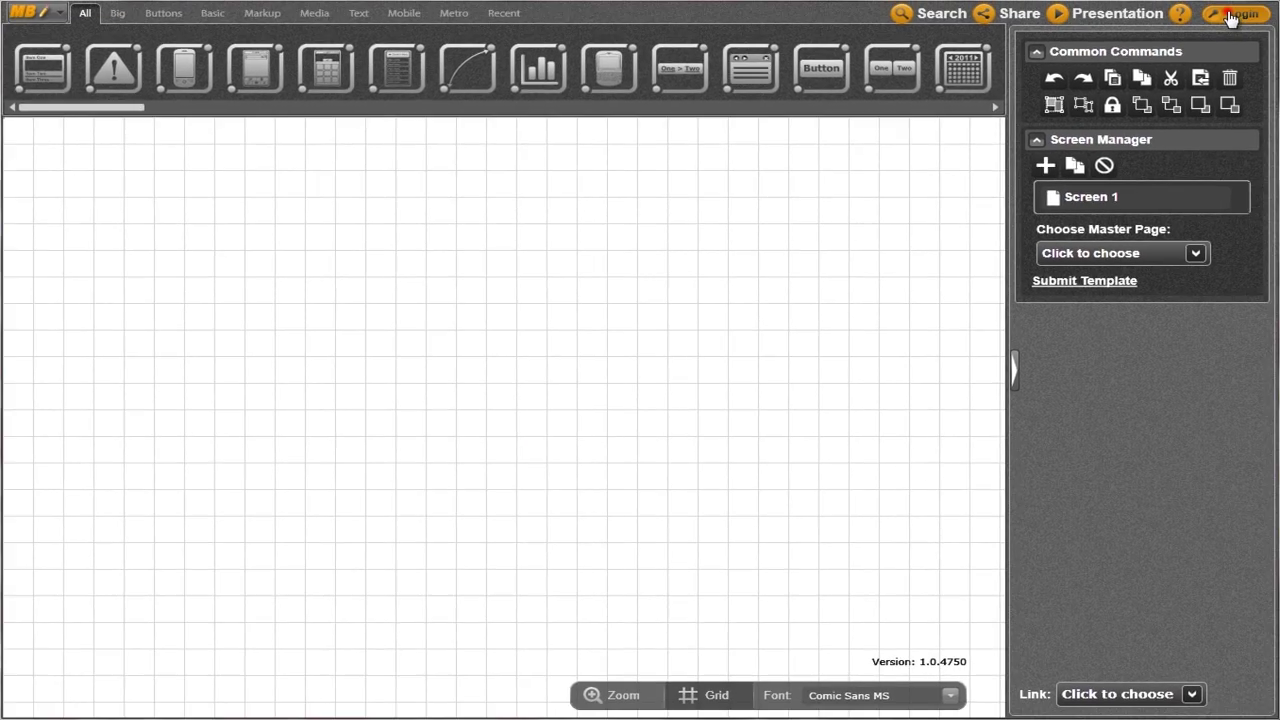
Log in again with the account's user name and password
{"action": "left_click", "coordinate": [1230, 16]}
{"action": "left_click", "coordinate": [617, 322]}
{"action": "type", "text": "Peter"}
{"action": "key", "text": "Tab"}
{"action": "type", "text": "****"}
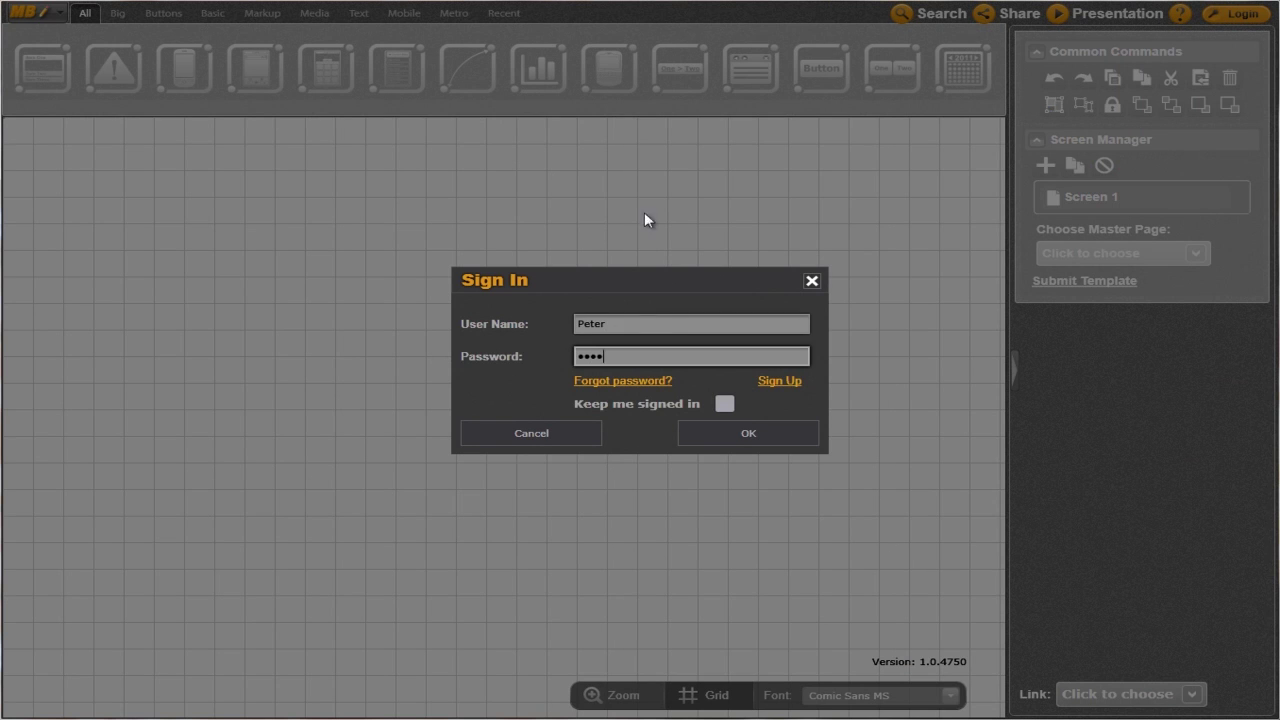
{"action": "left_click", "coordinate": [720, 431]}
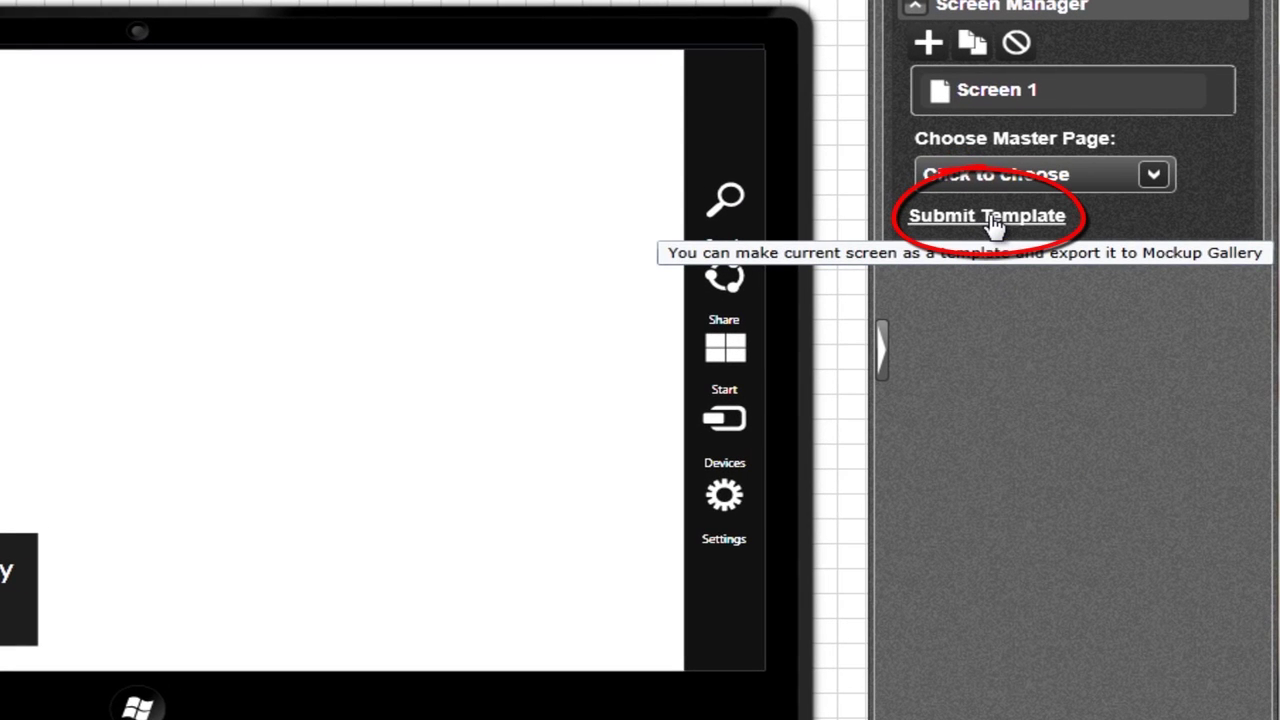
Export the screen as template 'Windows 8 Template' in the Mobile category, then close the form
{"action": "left_click", "coordinate": [990, 233]}
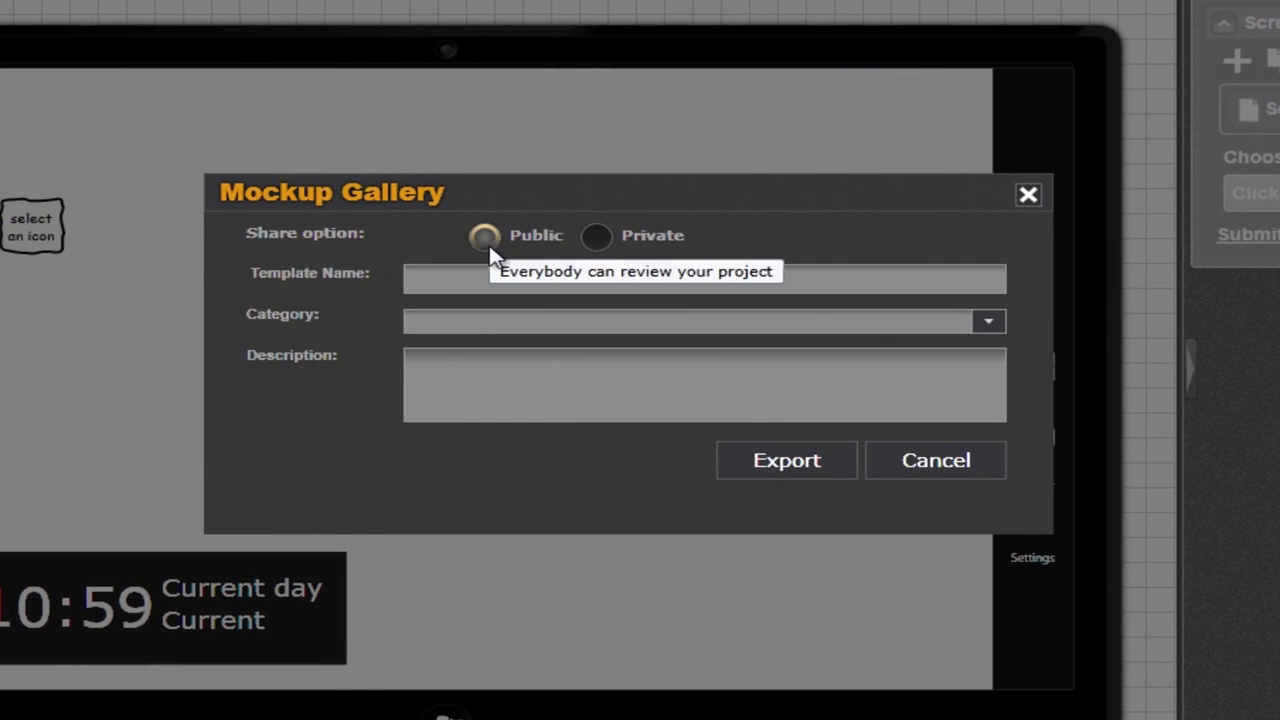
{"action": "left_click", "coordinate": [471, 278]}
{"action": "type", "text": "Windows "}
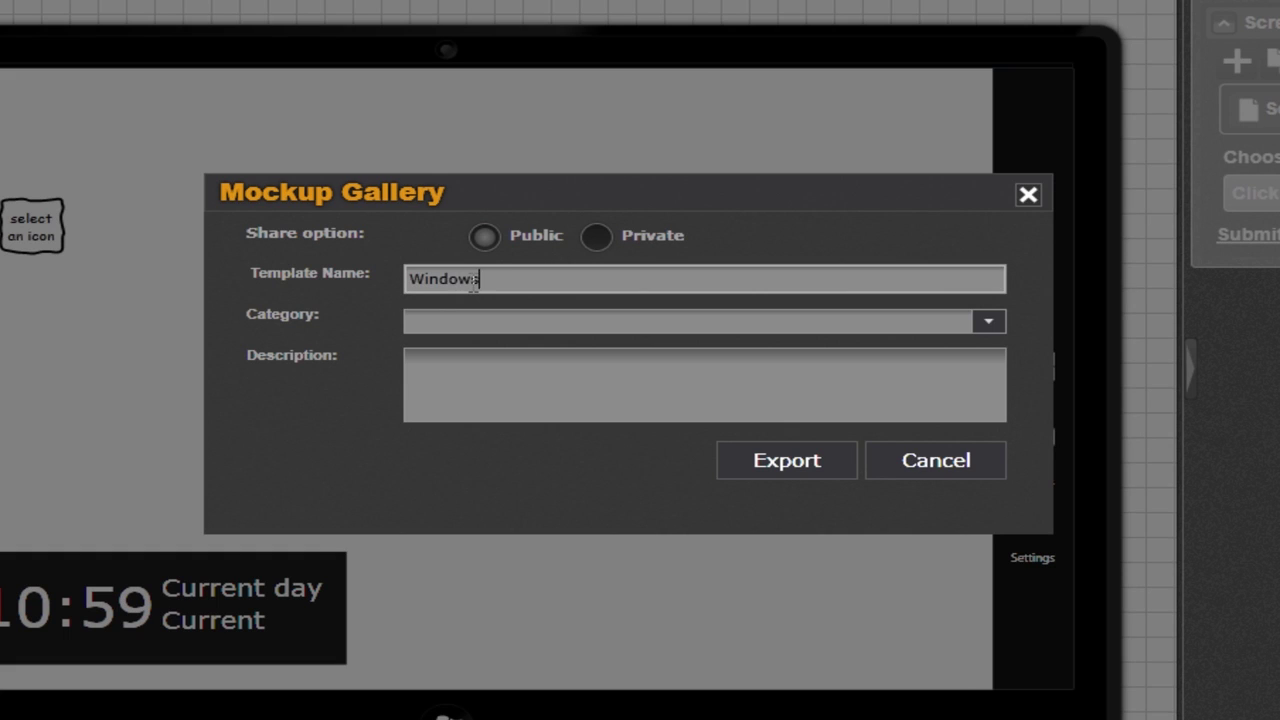
{"action": "type", "text": "8 Template"}
{"action": "left_click", "coordinate": [987, 321]}
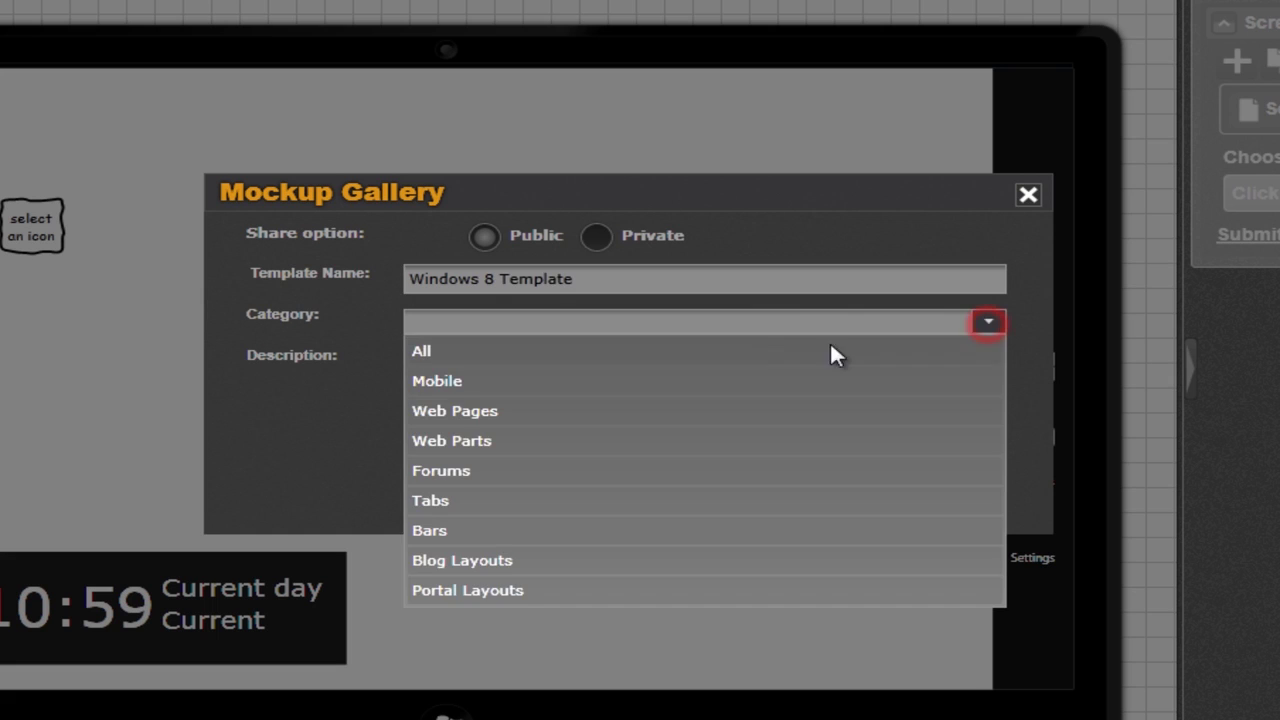
{"action": "left_click", "coordinate": [641, 382]}
{"action": "left_click", "coordinate": [796, 462]}
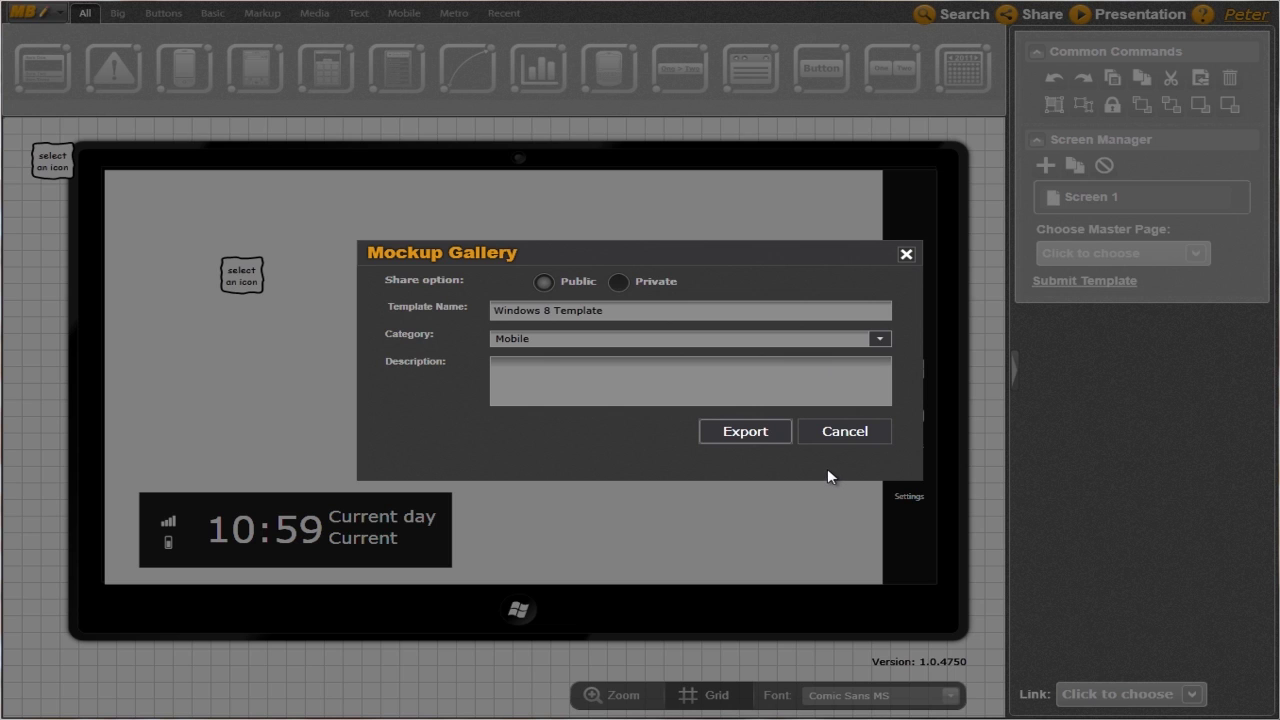
{"action": "left_click", "coordinate": [906, 254]}
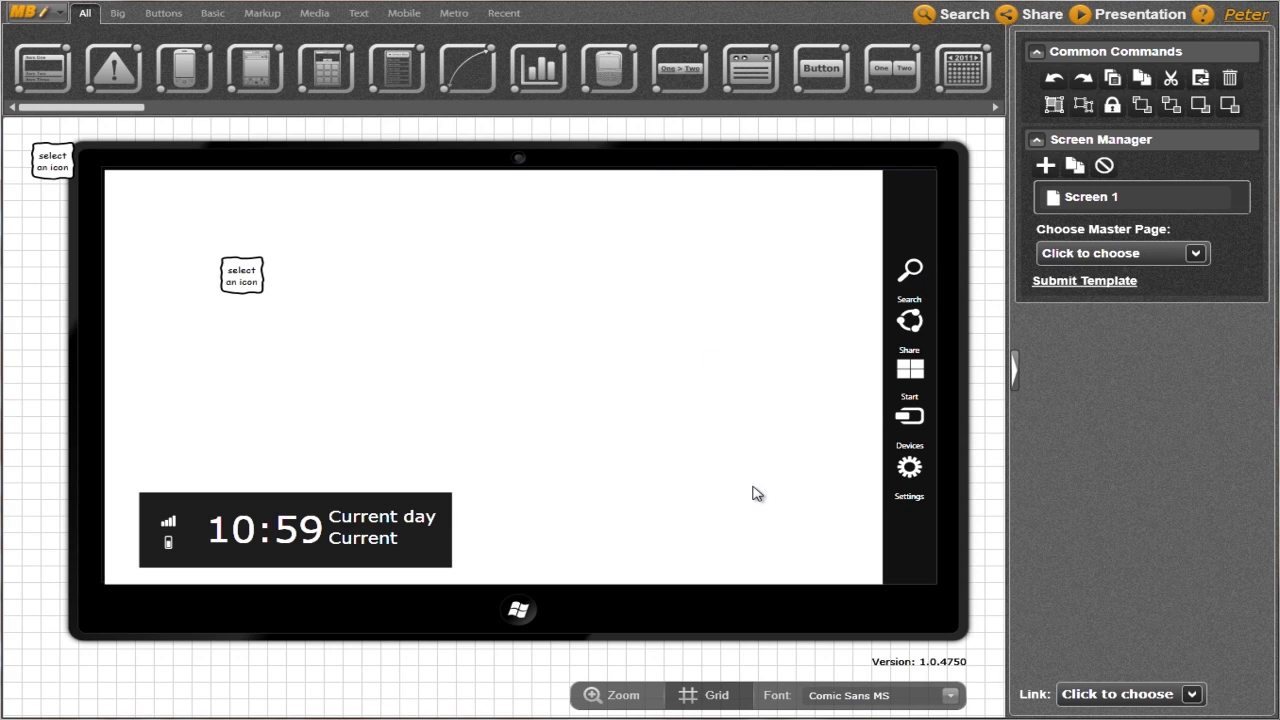
Open the account dashboard via the user name link, return to the editor, and reopen it
{"action": "left_click", "coordinate": [1245, 20]}
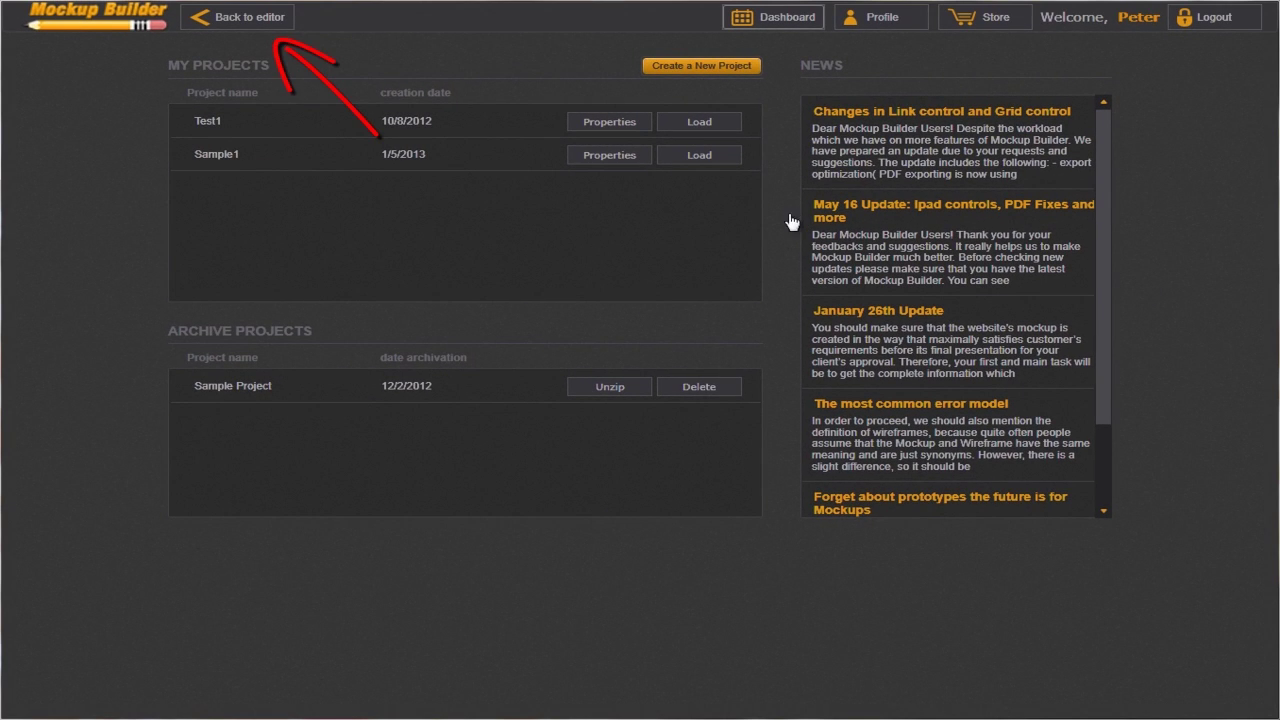
{"action": "left_click", "coordinate": [258, 22]}
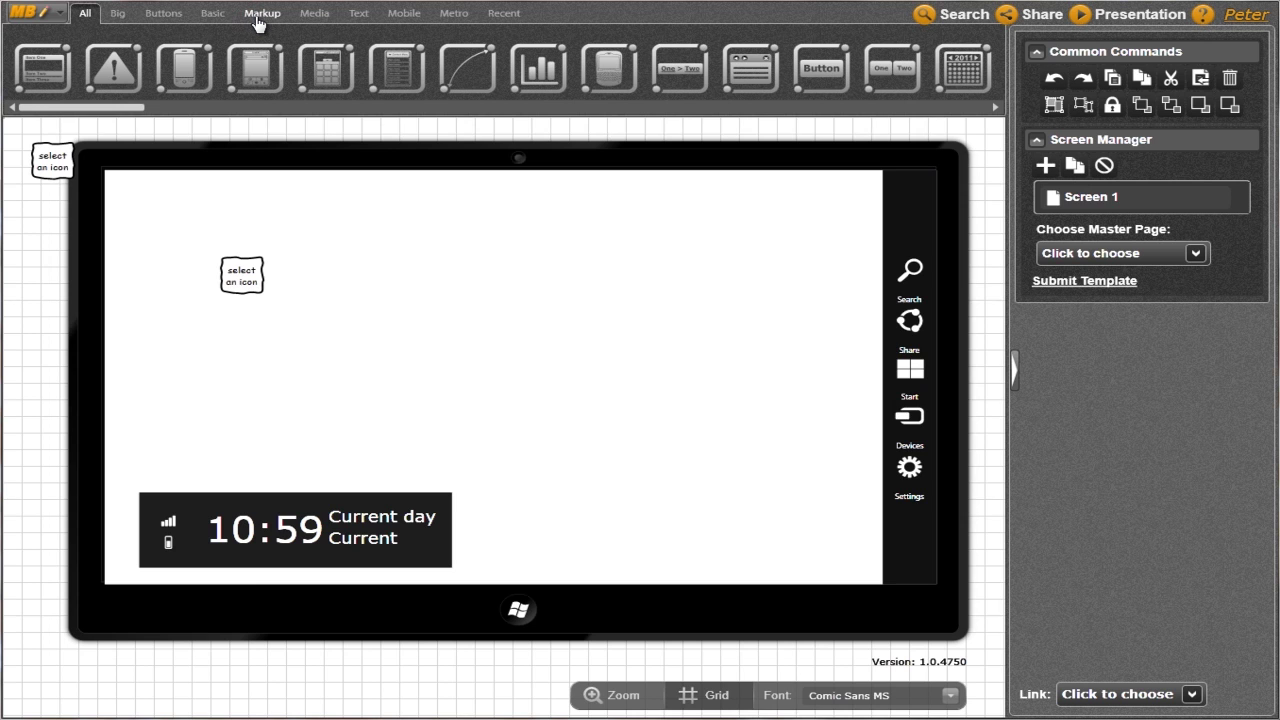
{"action": "left_click", "coordinate": [1243, 15]}
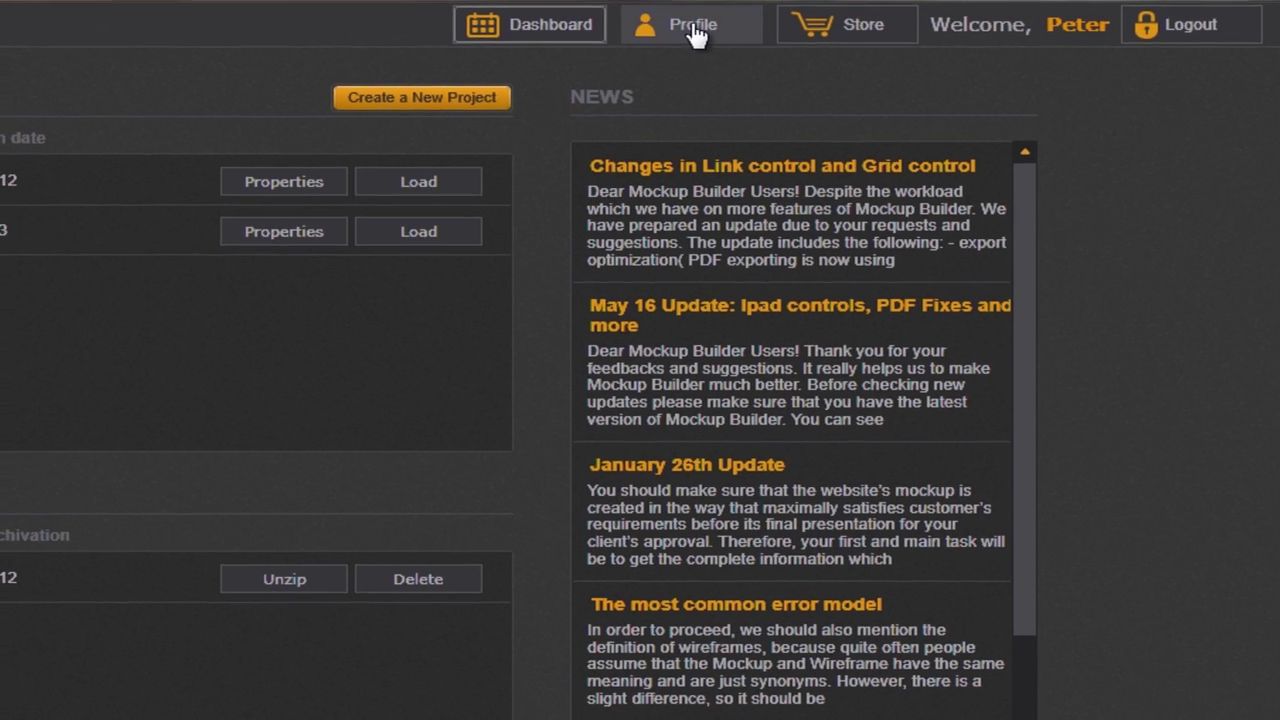
Expand Chat Profile, Current Pricing Plan and Change Password on the Profile page, then open Store
{"action": "left_click", "coordinate": [688, 27]}
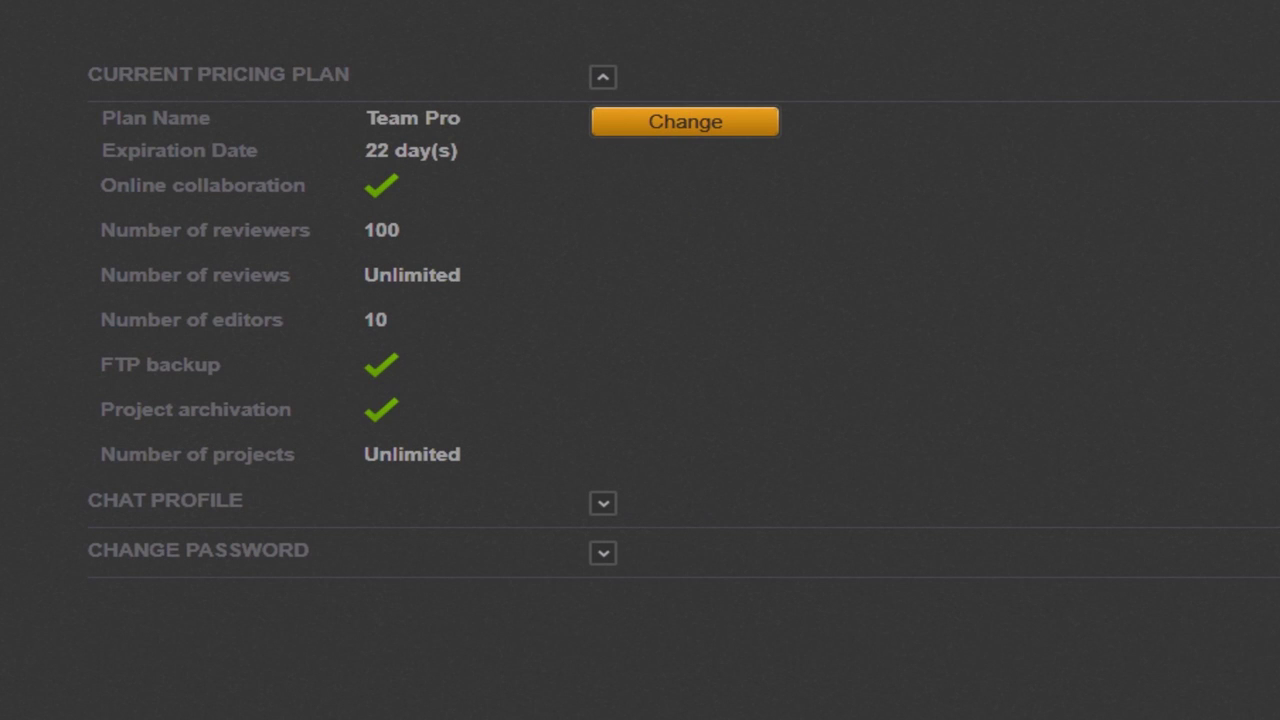
{"action": "left_click", "coordinate": [603, 503]}
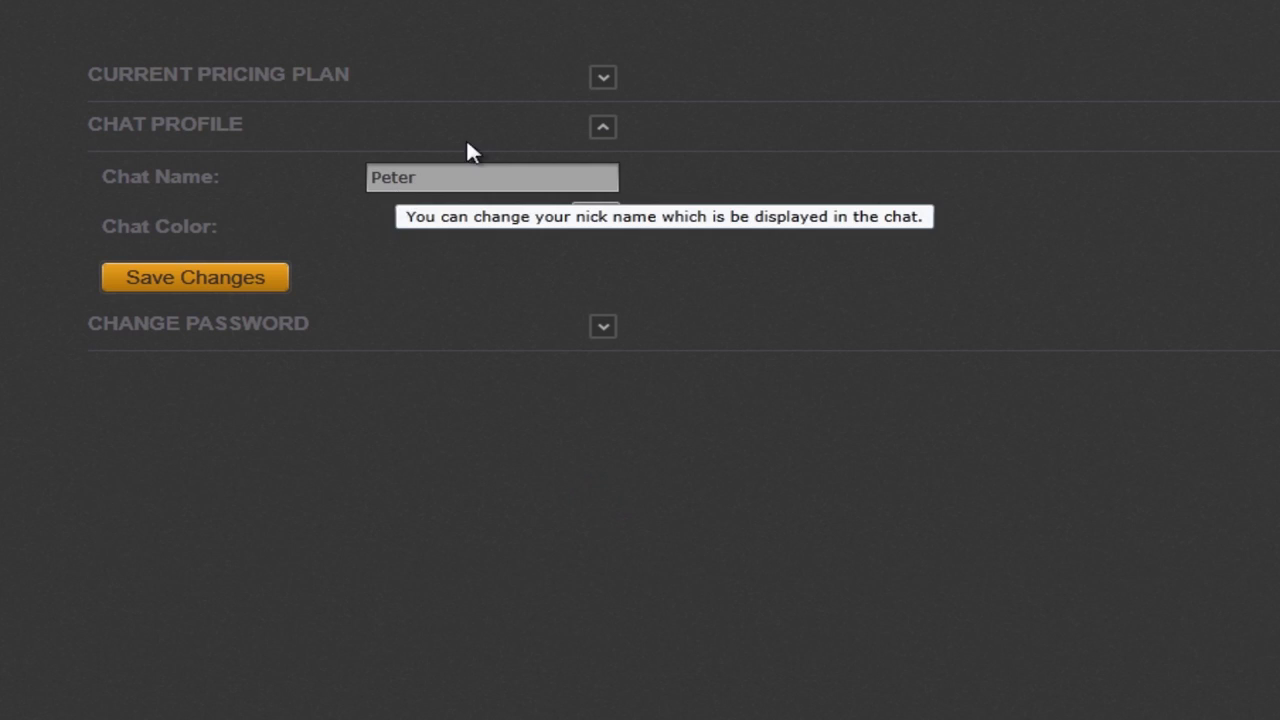
{"action": "left_click", "coordinate": [604, 79]}
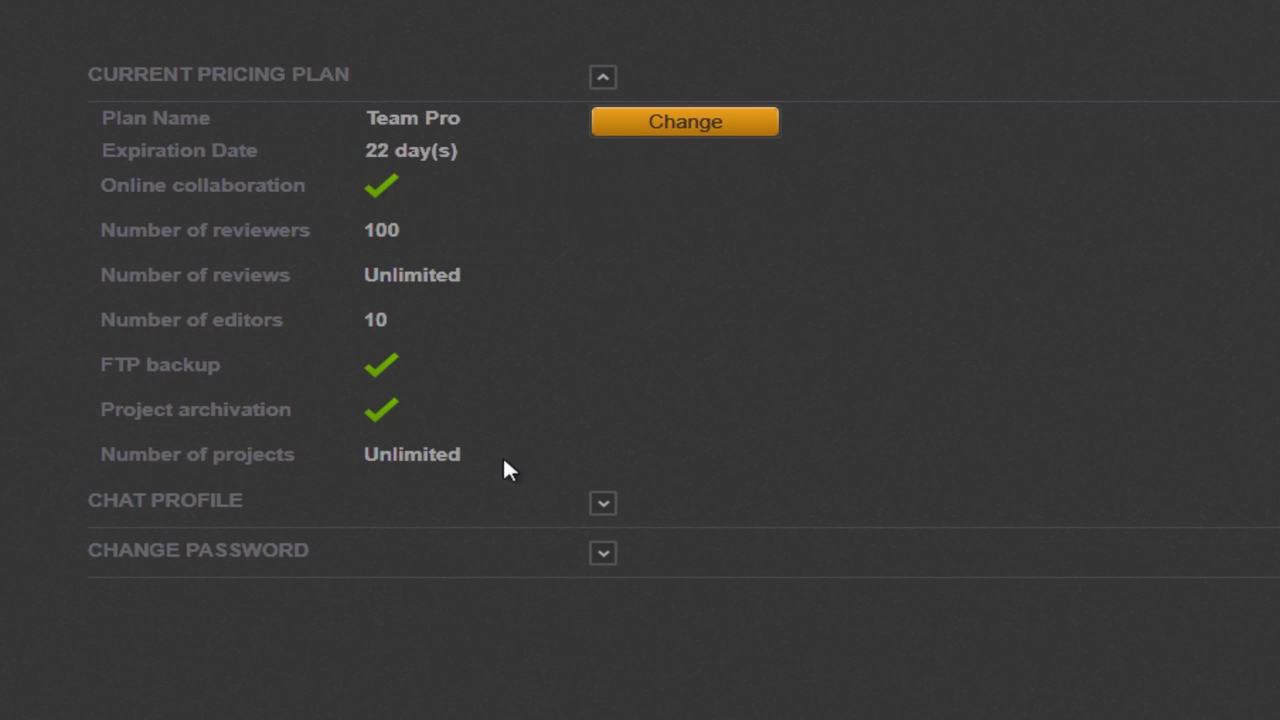
{"action": "left_click", "coordinate": [603, 554]}
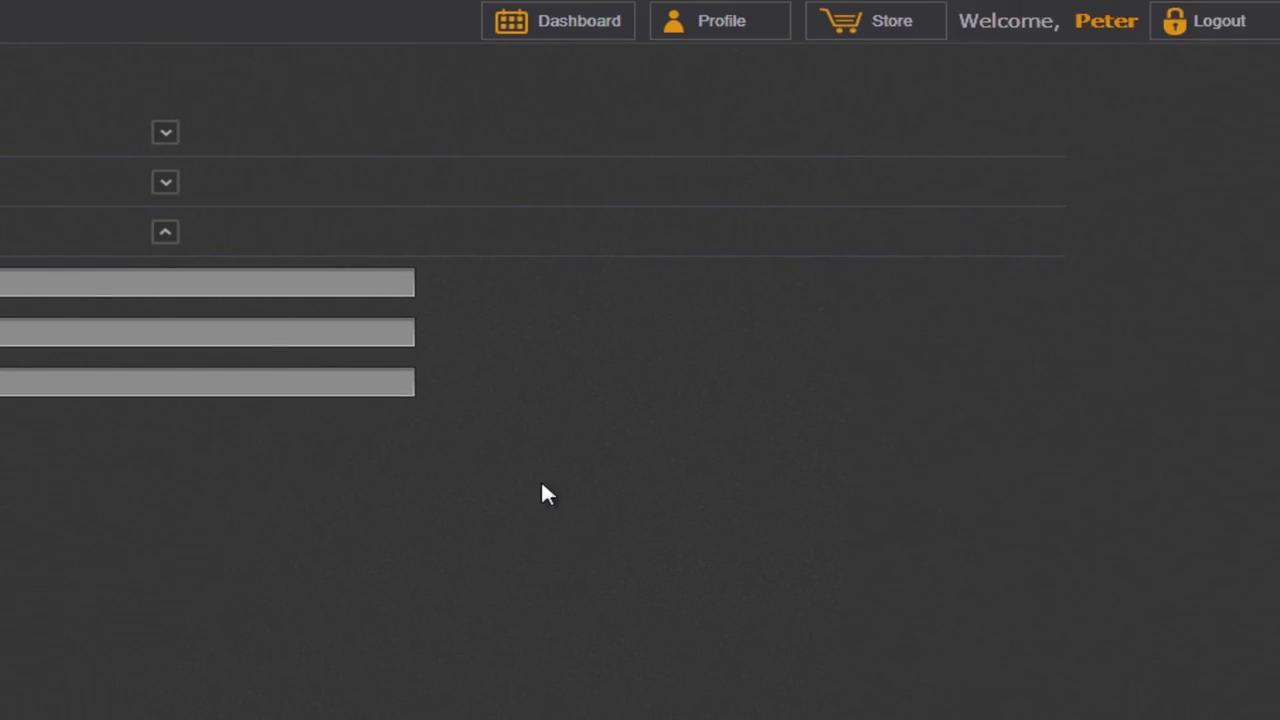
{"action": "left_click", "coordinate": [833, 32]}
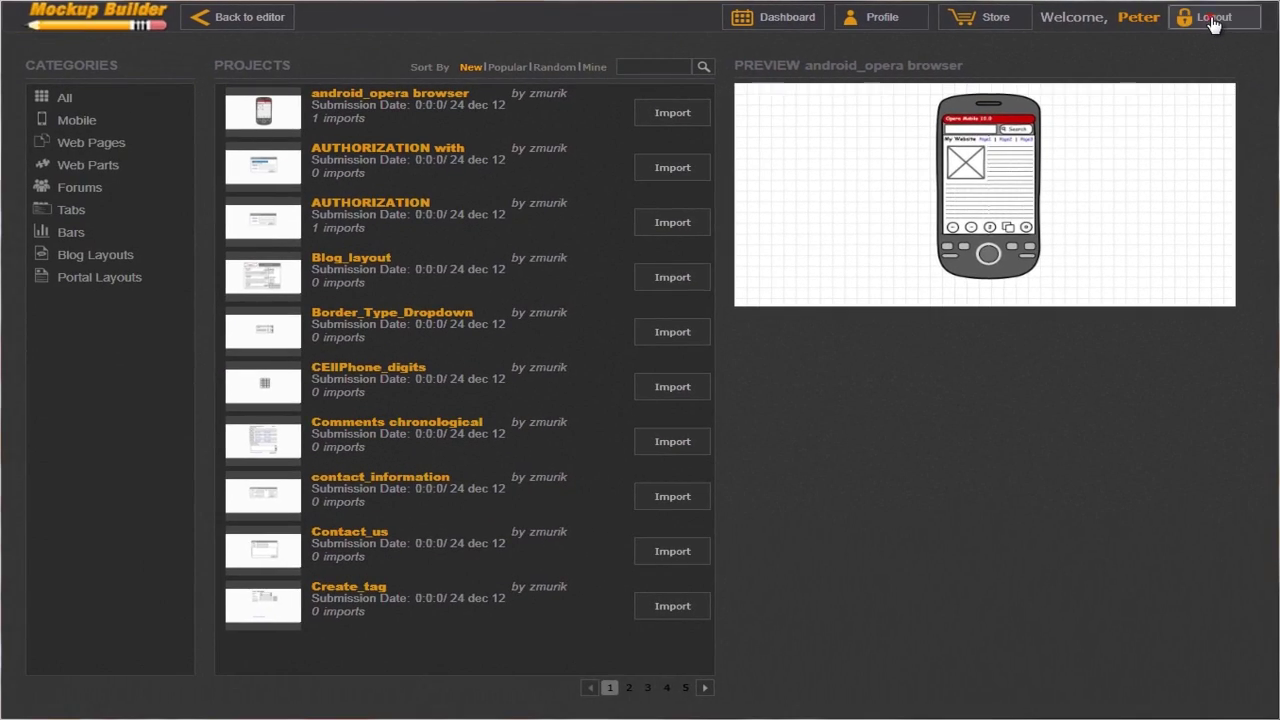
Log out, then log back in with the account's user name and password
{"action": "left_click", "coordinate": [1209, 18]}
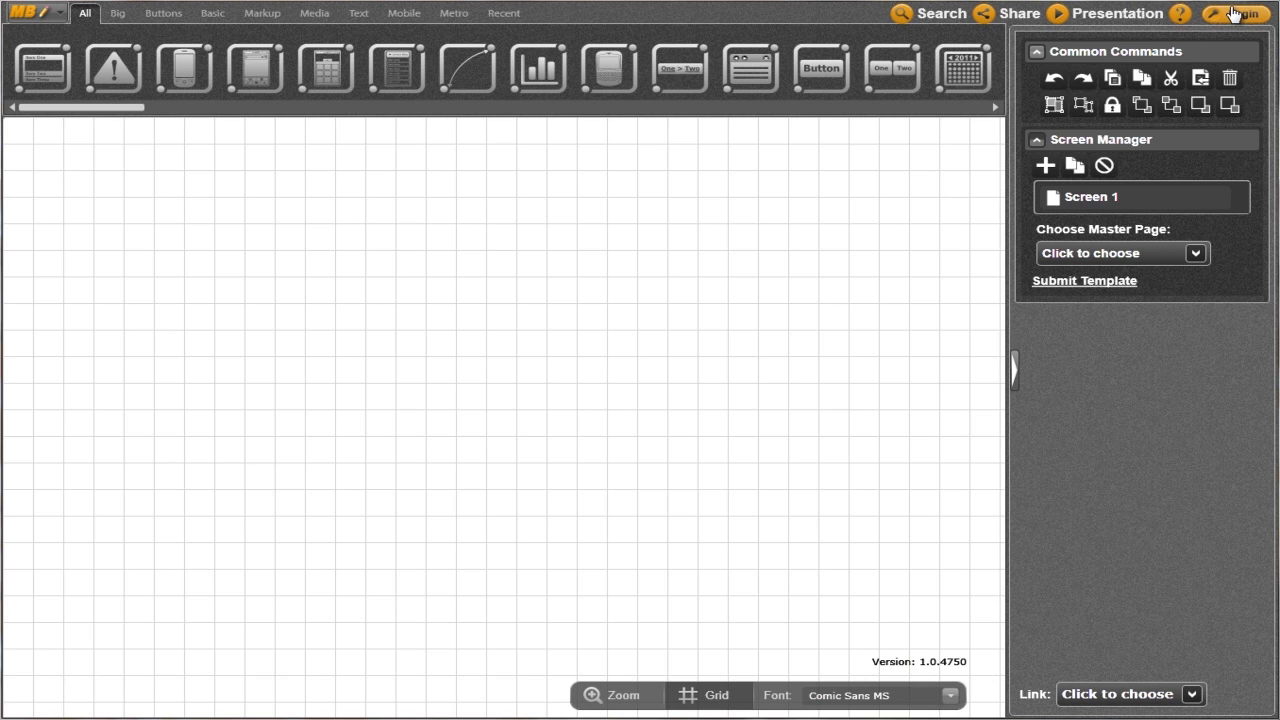
{"action": "left_click", "coordinate": [1230, 17]}
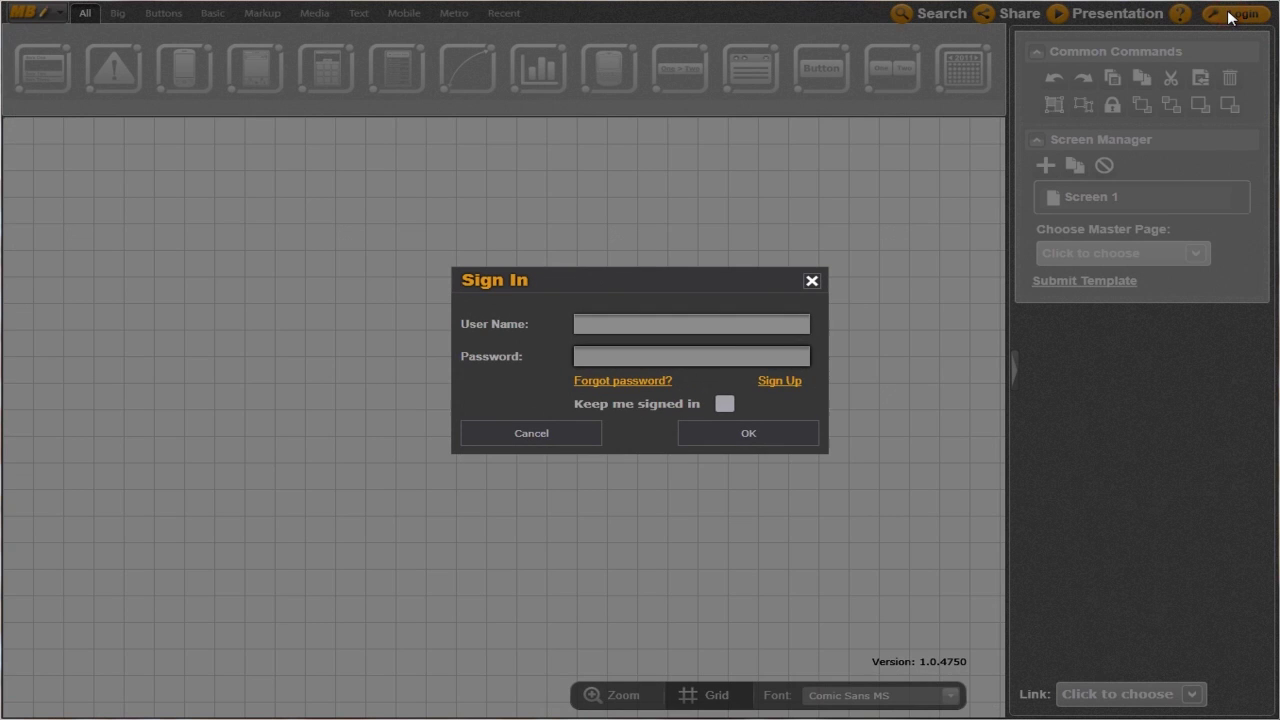
{"action": "type", "text": "Peter"}
{"action": "key", "text": "Tab"}
{"action": "type", "text": "••••"}
{"action": "left_click", "coordinate": [737, 429]}
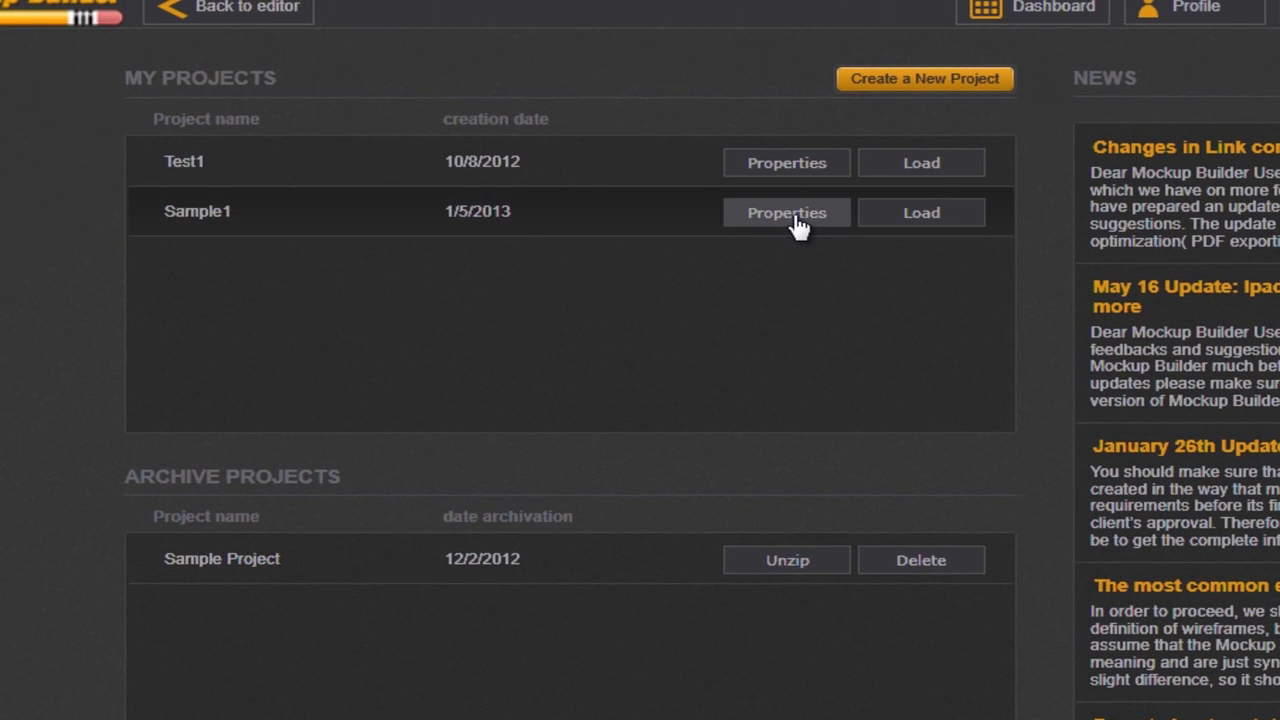
Open Properties for the Sample1 project on the dashboard
{"action": "left_click", "coordinate": [790, 212]}
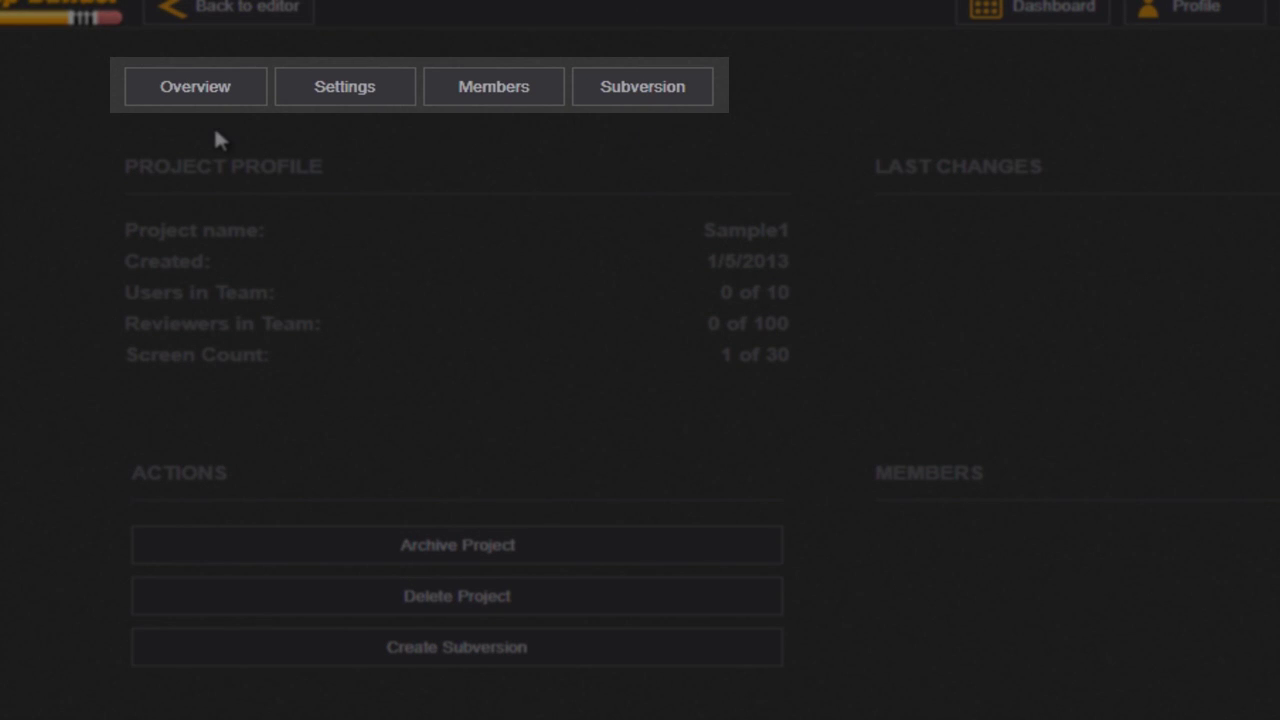
{"action": "left_click", "coordinate": [205, 89]}
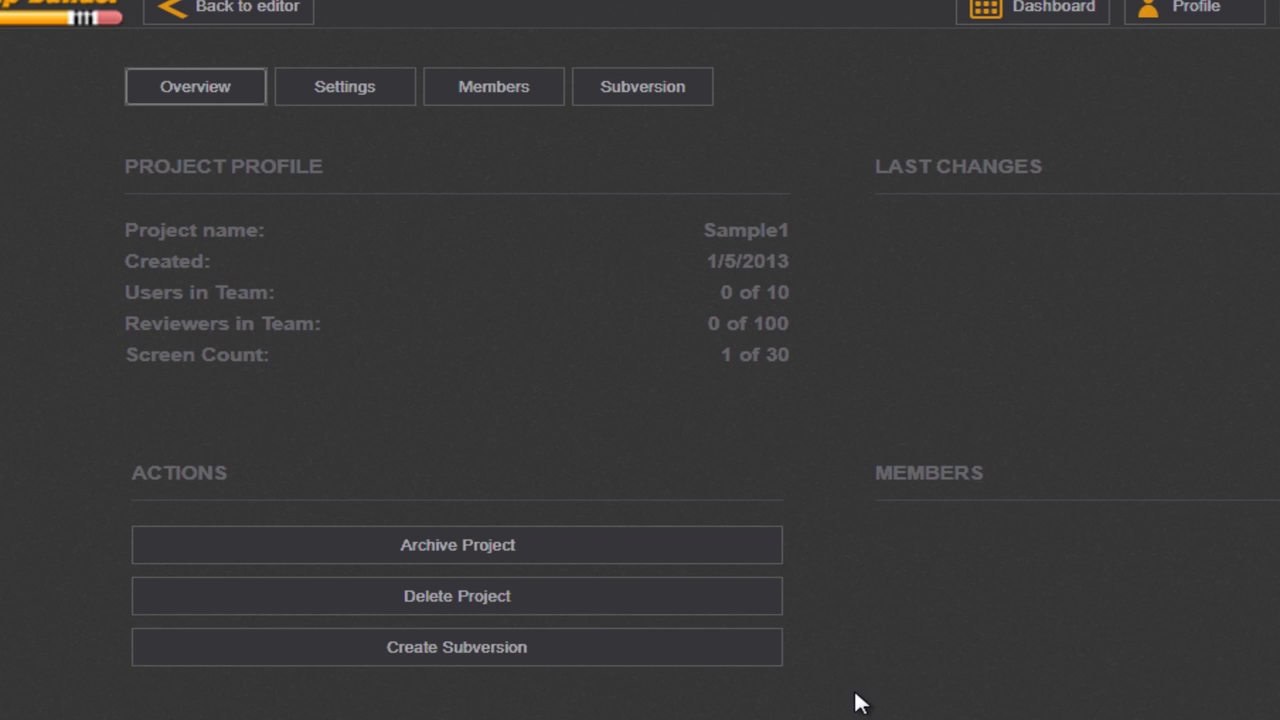
Toggle Save As and check FTP Backup Enable in Sample1's settings, then go to Members
{"action": "left_click", "coordinate": [352, 96]}
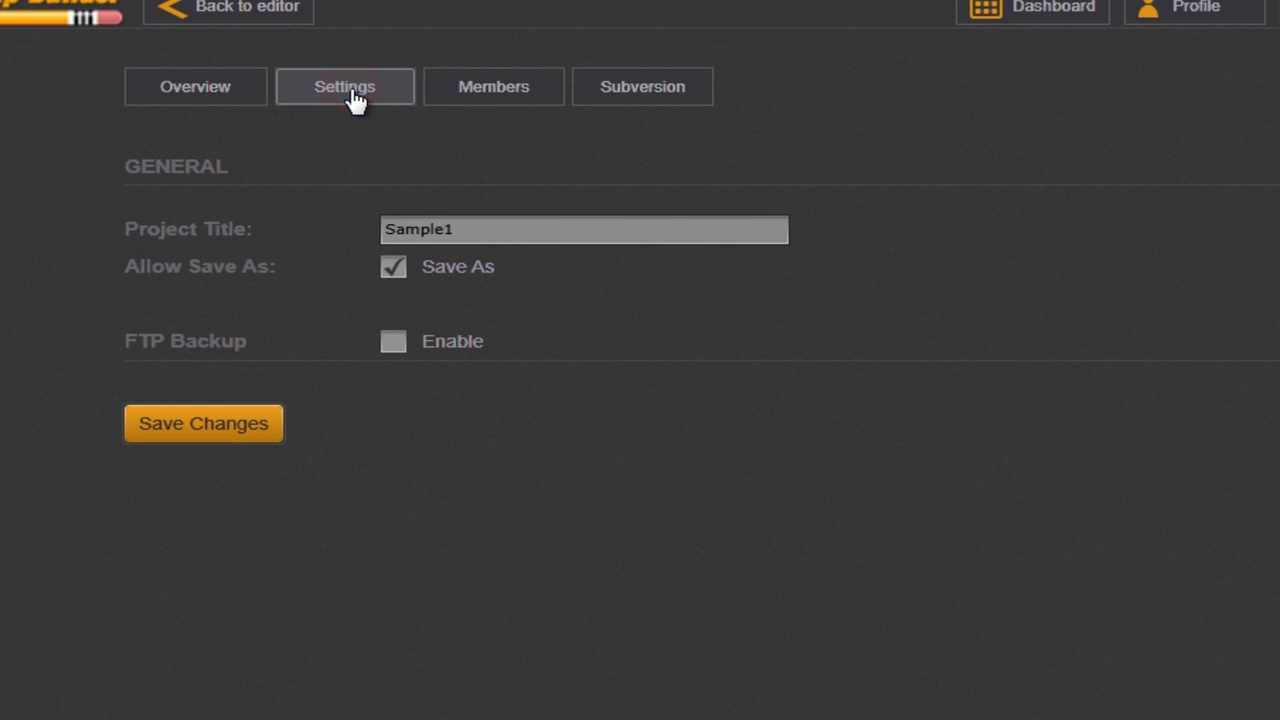
{"action": "mouse_move", "coordinate": [557, 234]}
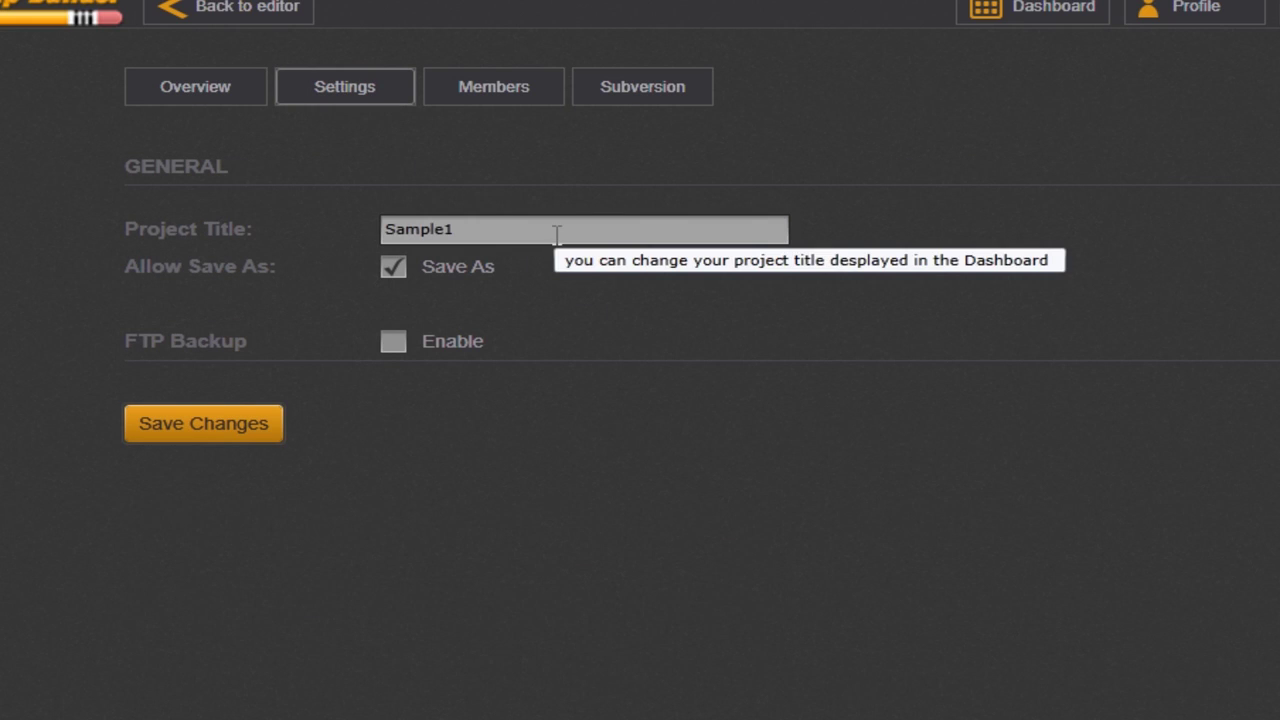
{"action": "left_click", "coordinate": [391, 270]}
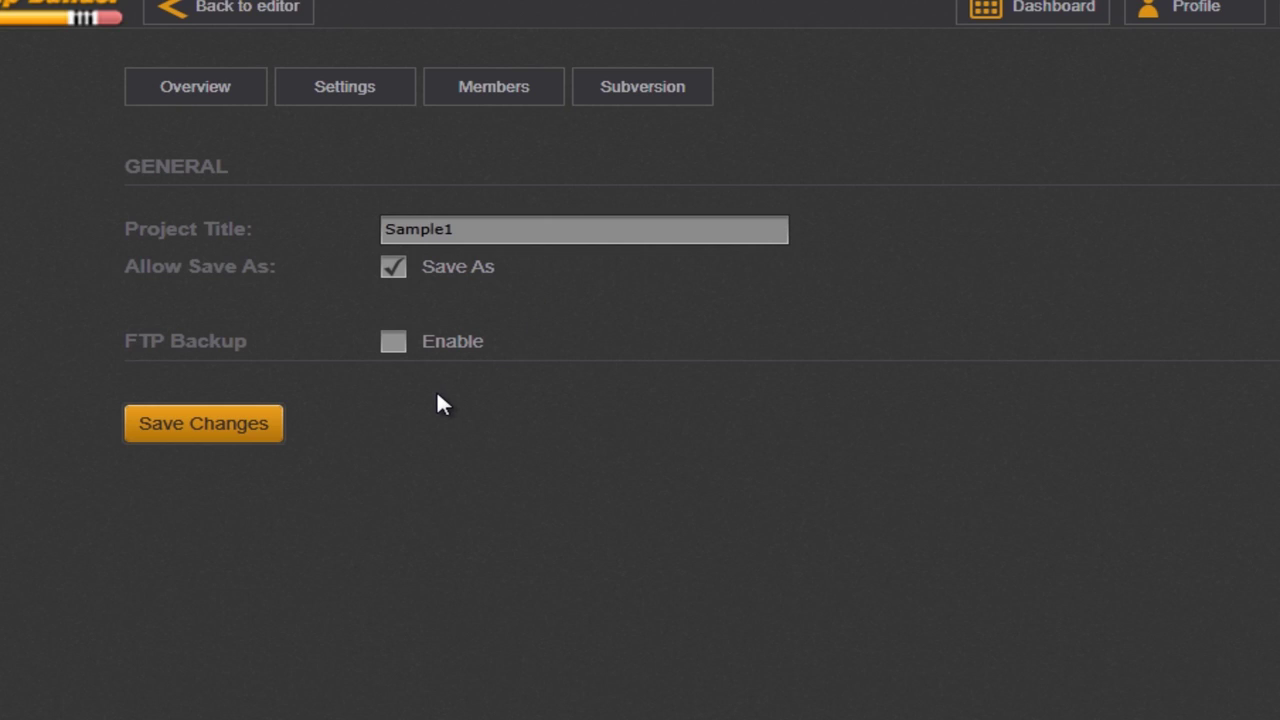
{"action": "left_click", "coordinate": [393, 342]}
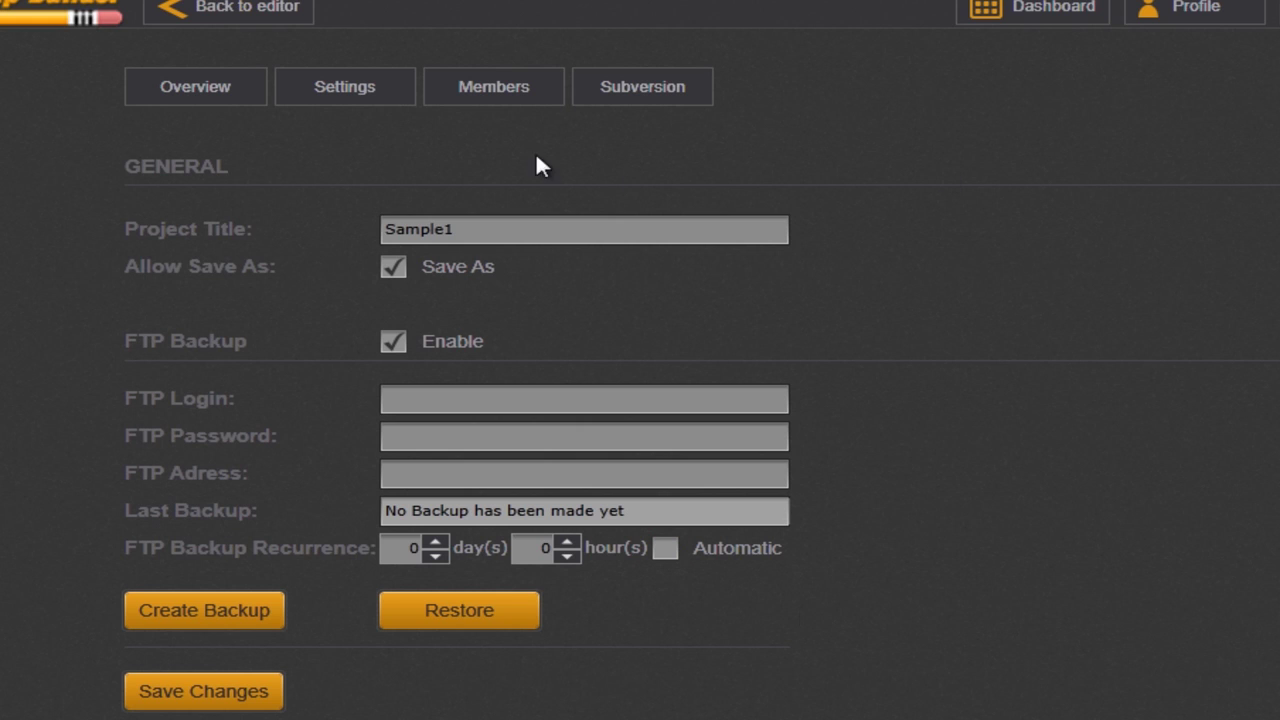
{"action": "left_click", "coordinate": [492, 90]}
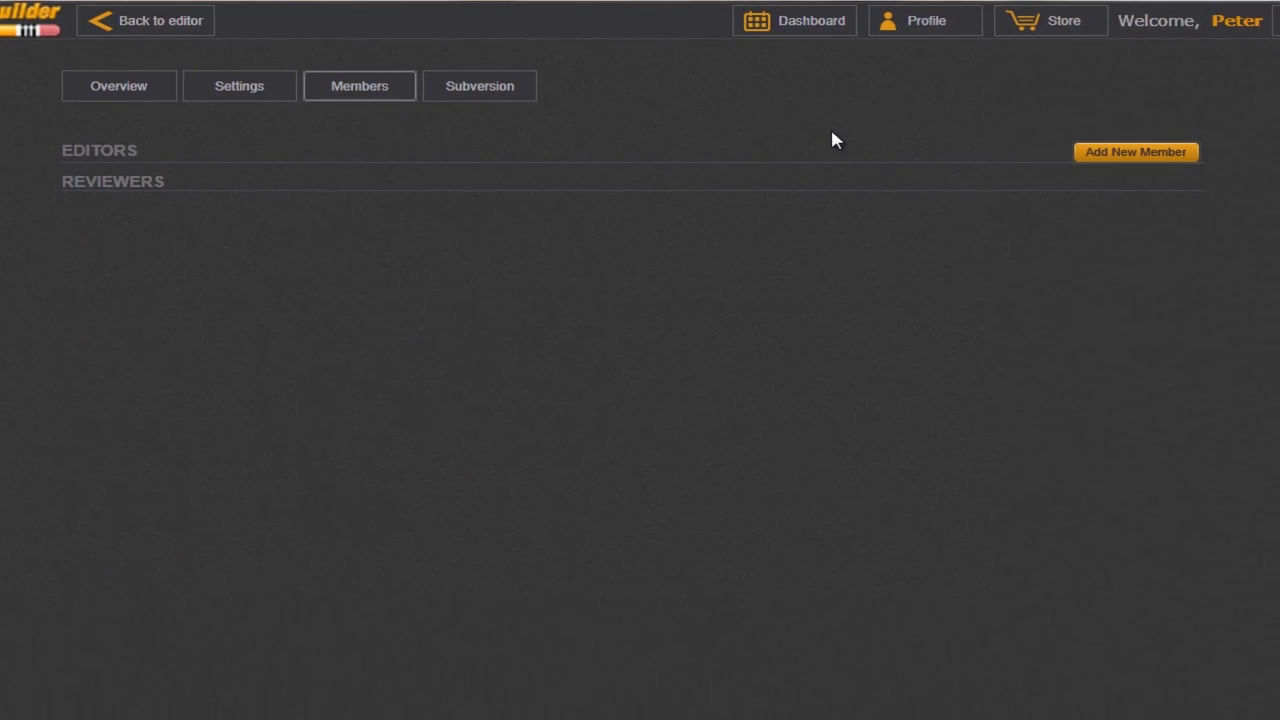
{"action": "left_click", "coordinate": [1126, 155]}
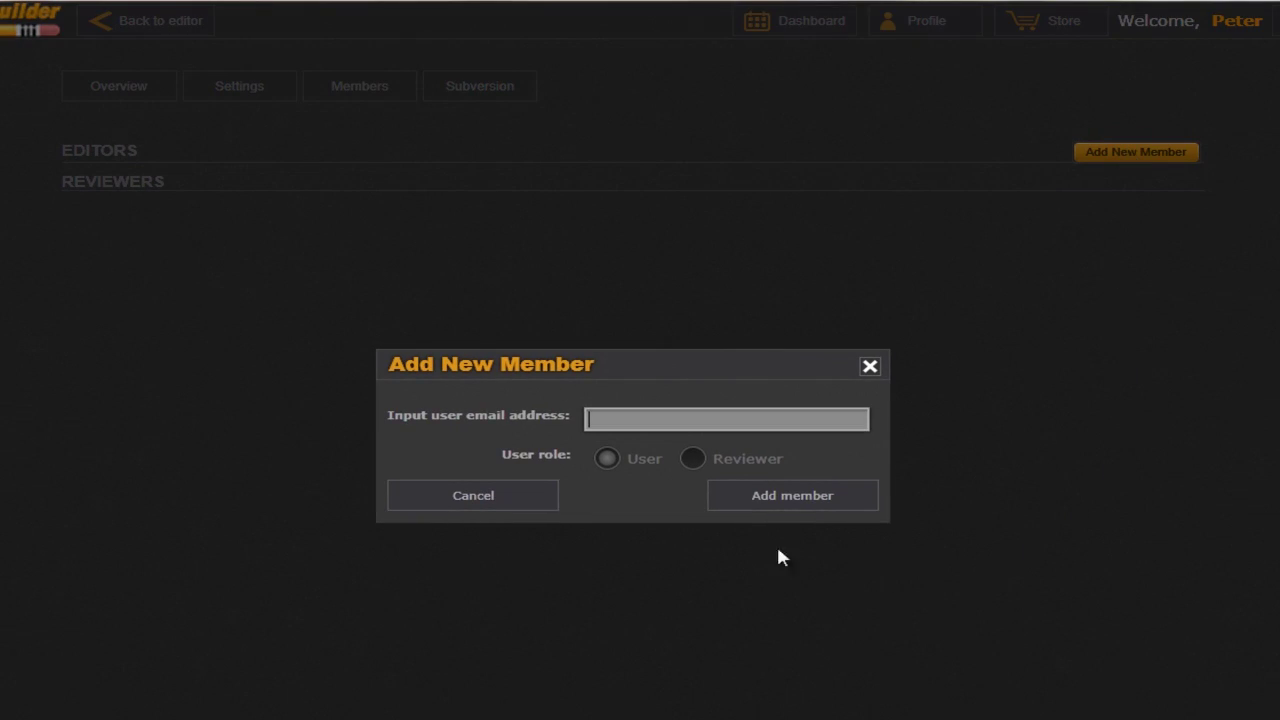
{"action": "left_click", "coordinate": [693, 460]}
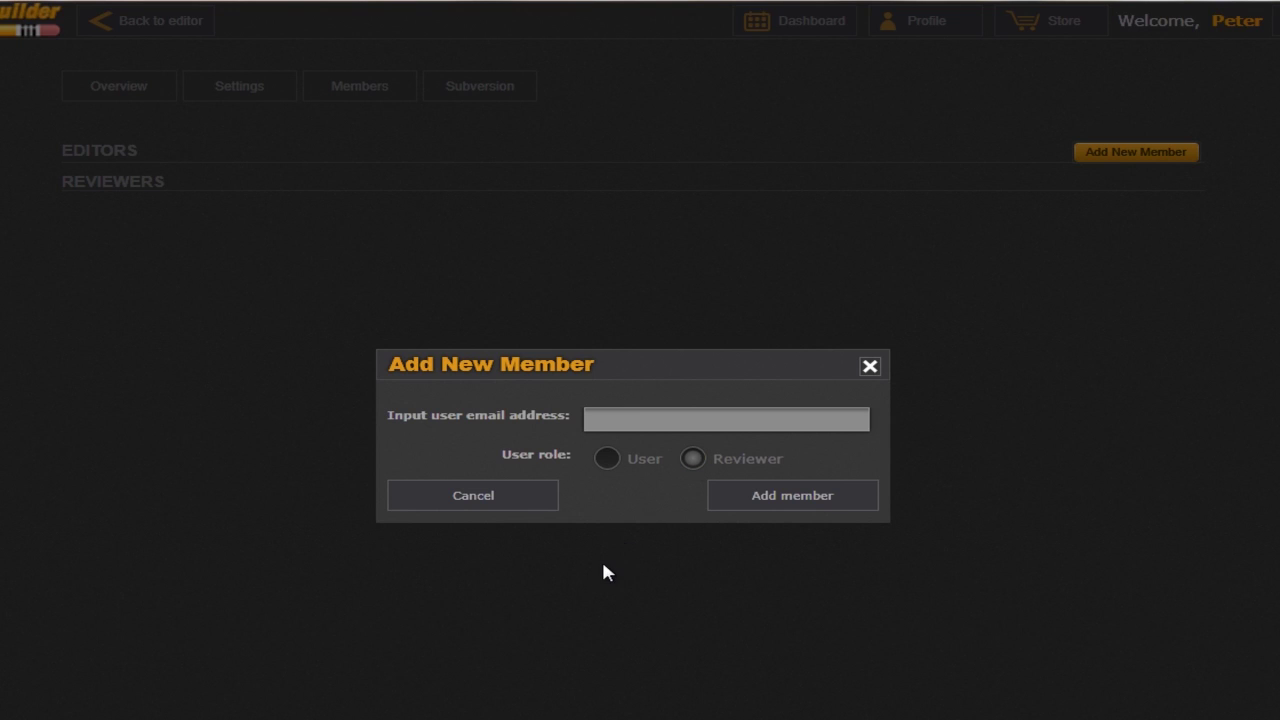
{"action": "left_click", "coordinate": [609, 462]}
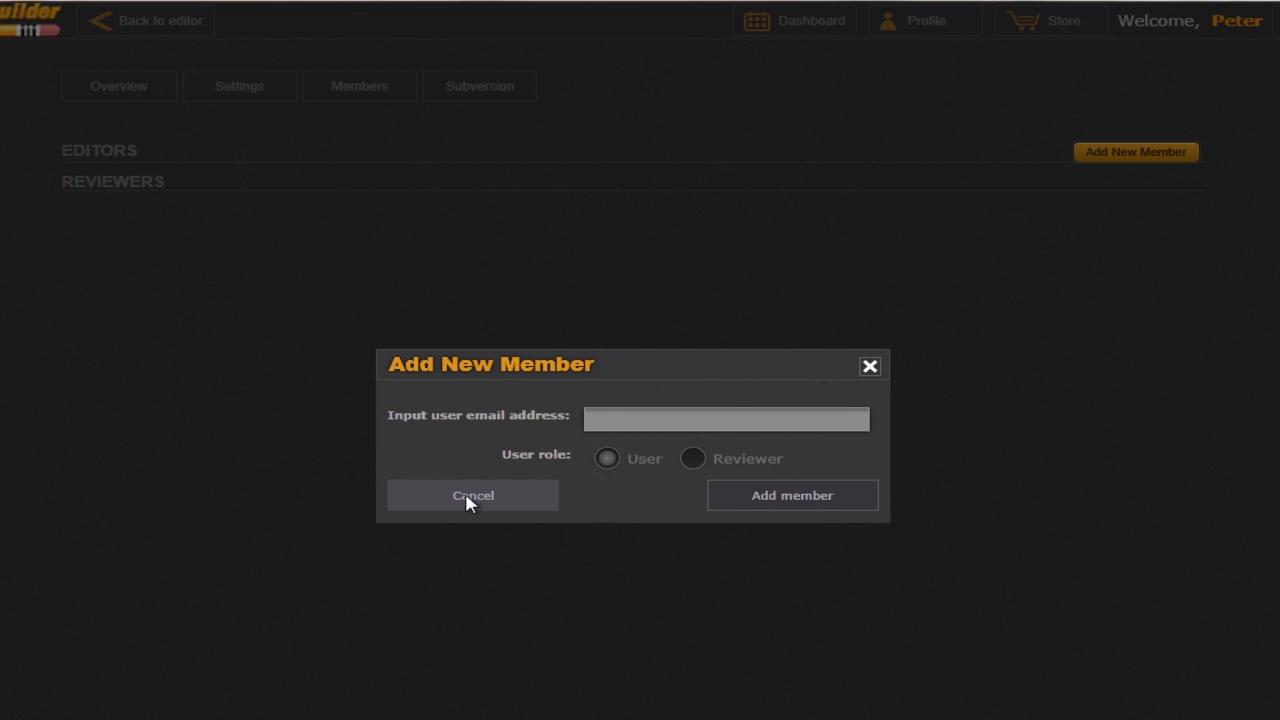
{"action": "left_click", "coordinate": [467, 497]}
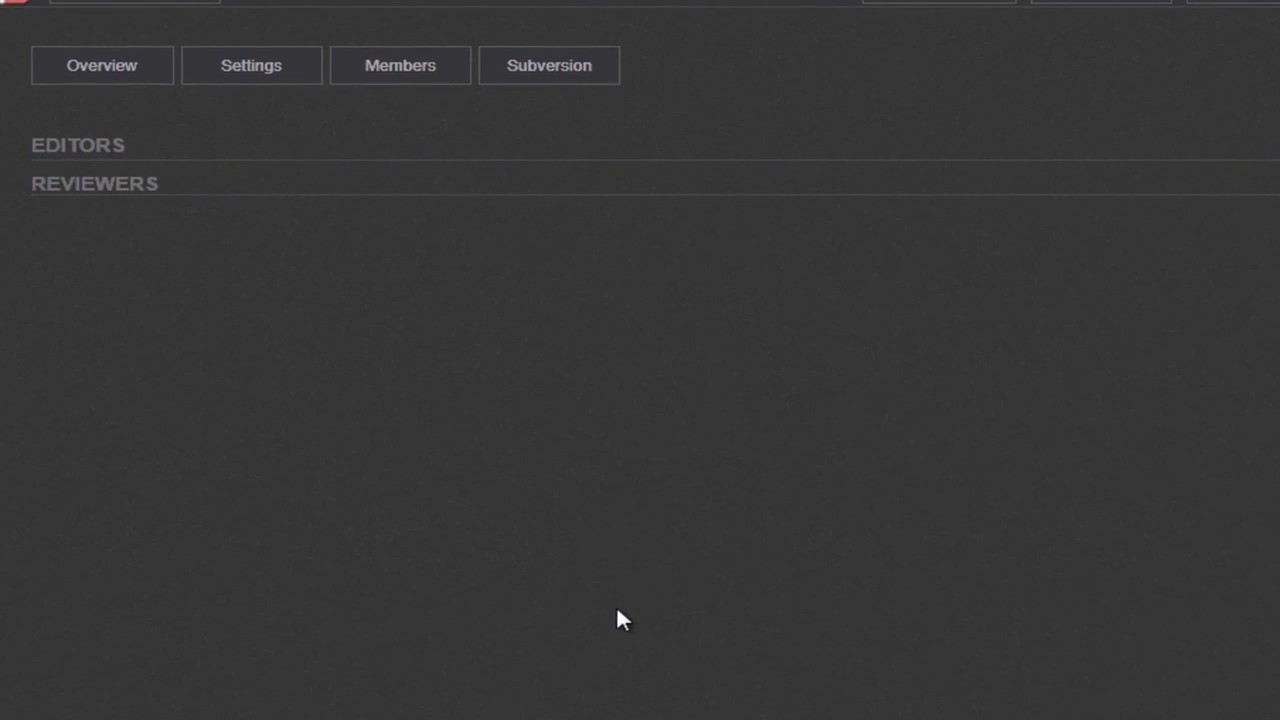
View the Subversion tab's project versions, then go back to the editor
{"action": "left_click", "coordinate": [550, 72]}
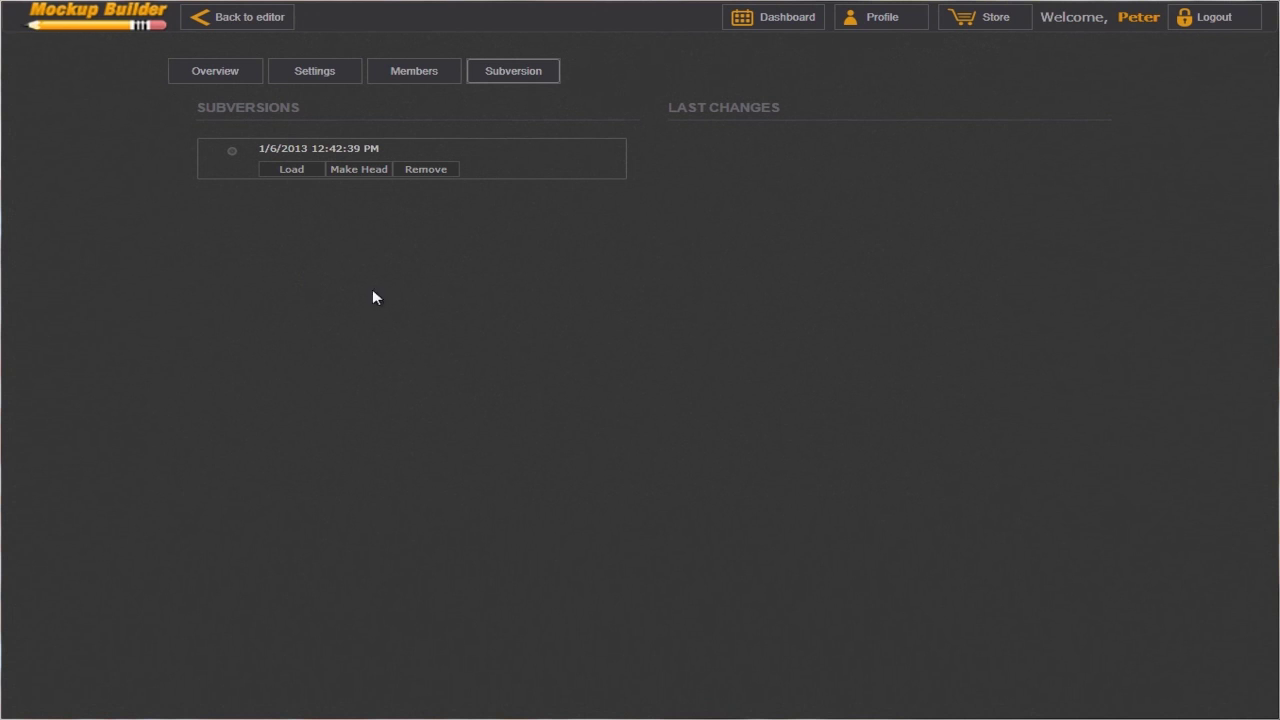
{"action": "left_click", "coordinate": [250, 20]}
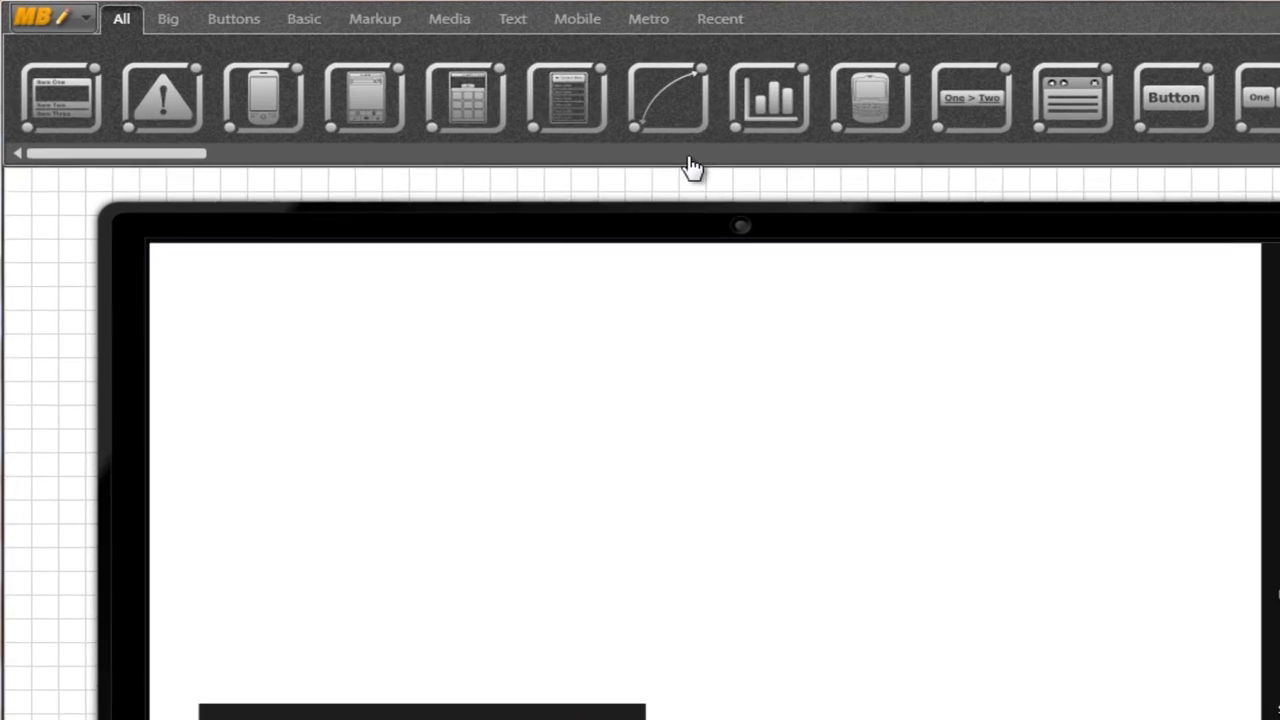
Drag the CharmsBarClock component from the Metro set onto the tablet and select it
{"action": "left_click", "coordinate": [680, 31]}
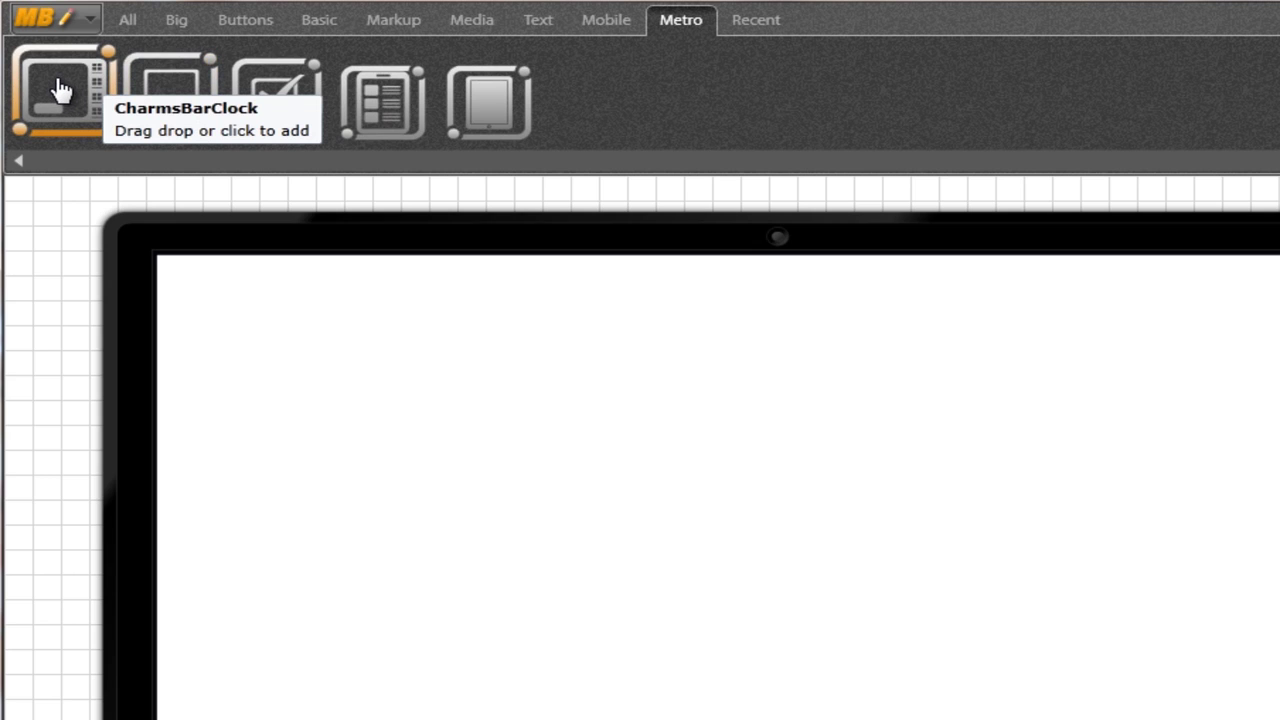
{"action": "left_click_drag", "start_coordinate": [60, 90], "coordinate": [1054, 240]}
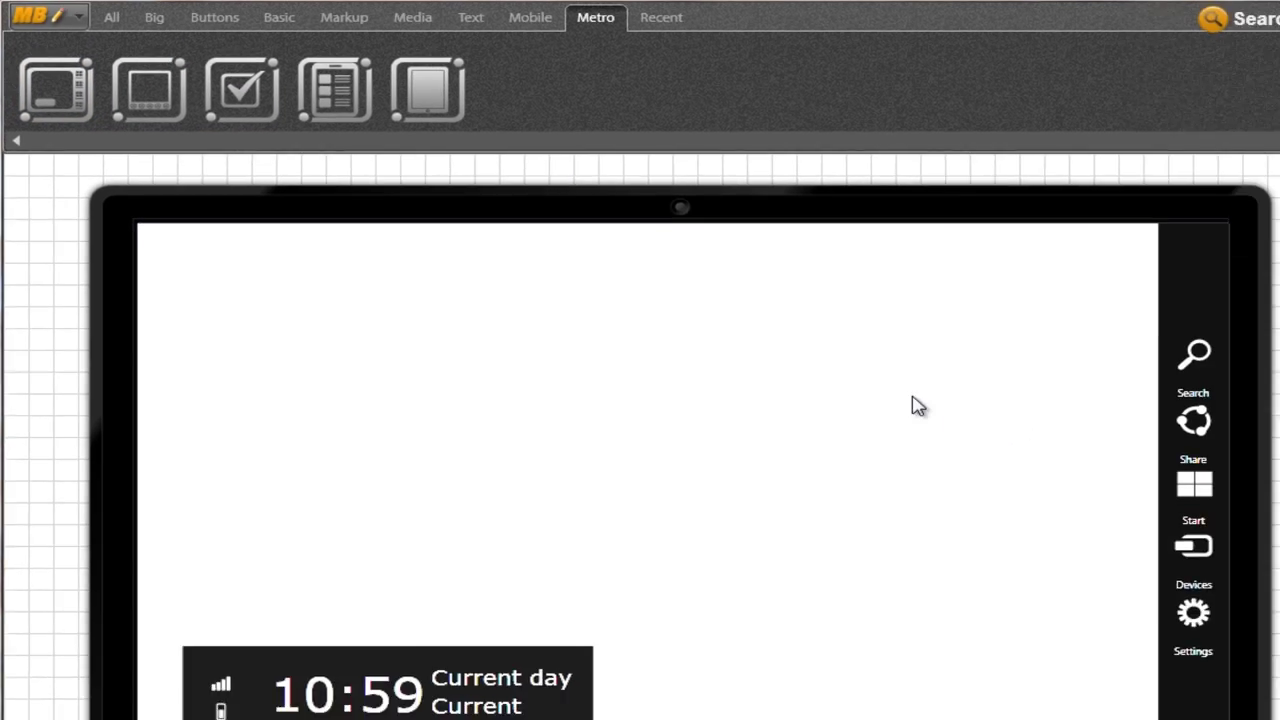
{"action": "left_click", "coordinate": [918, 406]}
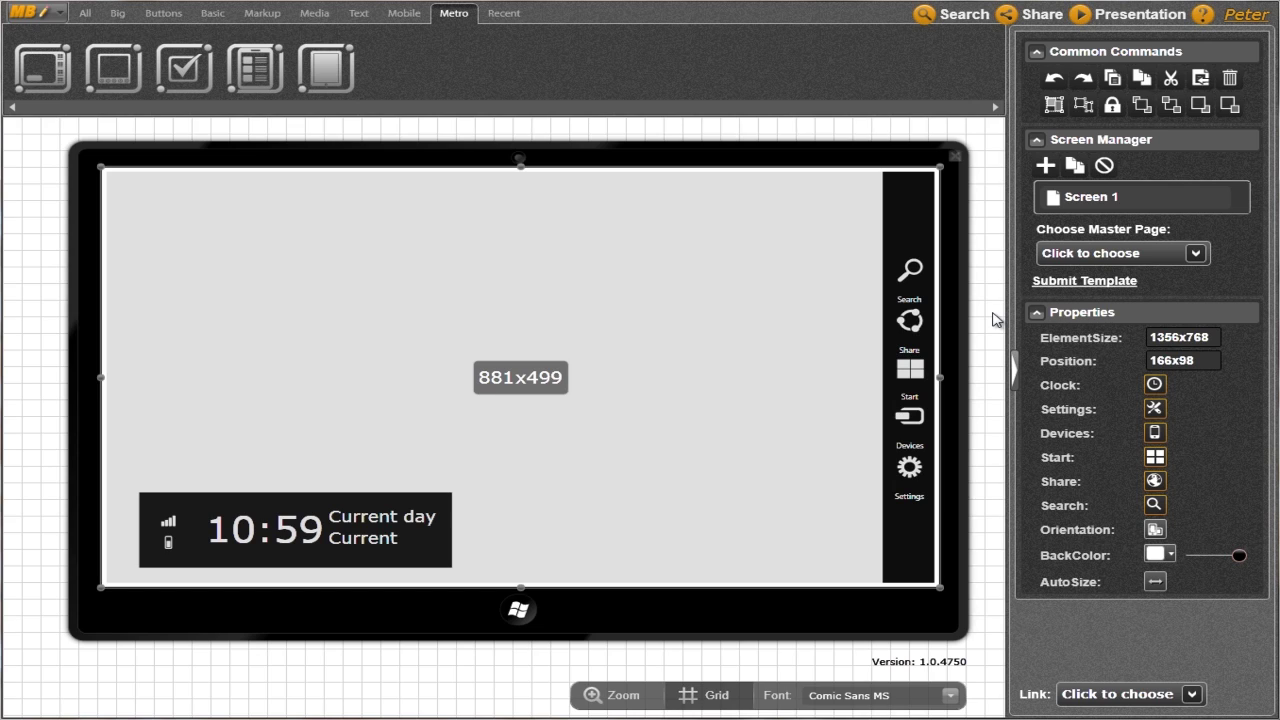
Toggle the Clock, Devices and Start options off and back on in Properties
{"action": "left_click", "coordinate": [1155, 385]}
{"action": "left_click", "coordinate": [1155, 385]}
{"action": "left_click", "coordinate": [1155, 432]}
{"action": "left_click", "coordinate": [1155, 432]}
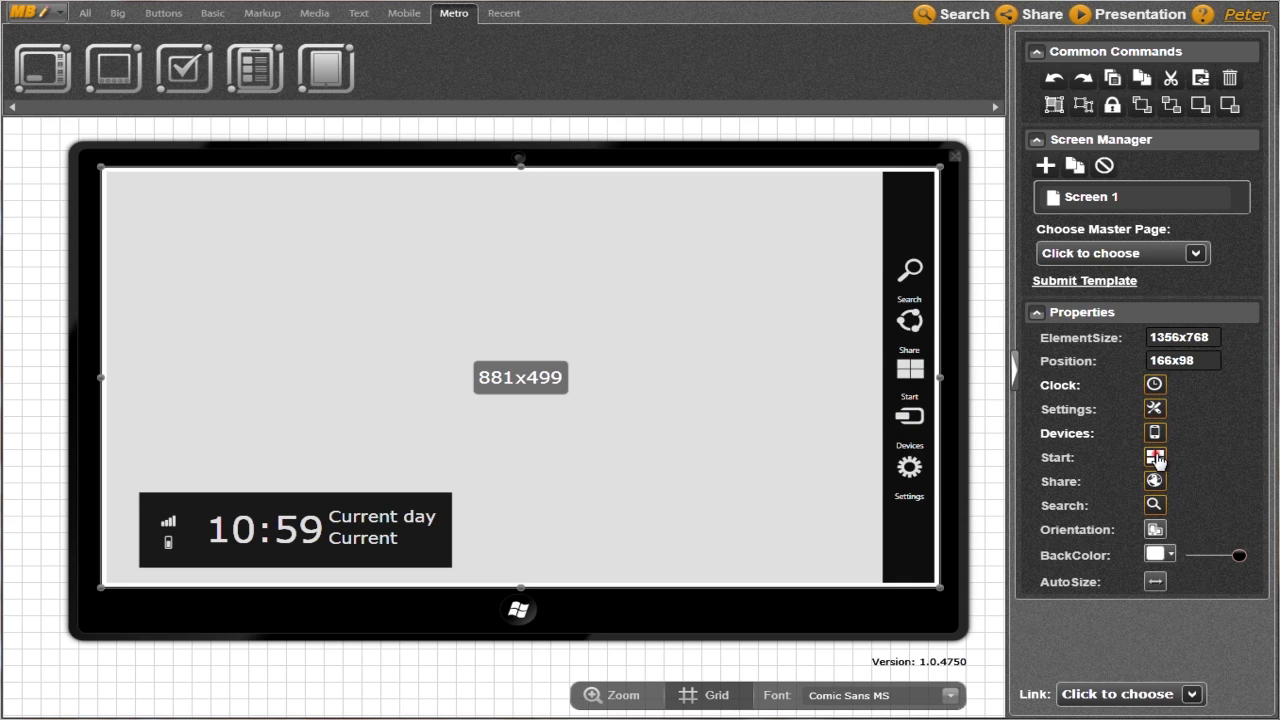
{"action": "left_click", "coordinate": [1155, 457]}
{"action": "left_click", "coordinate": [1155, 457]}
Place an Icon and an Icon Text placeholder at the tablet screen's top-left, selecting the labelled one
{"action": "left_click", "coordinate": [313, 16]}
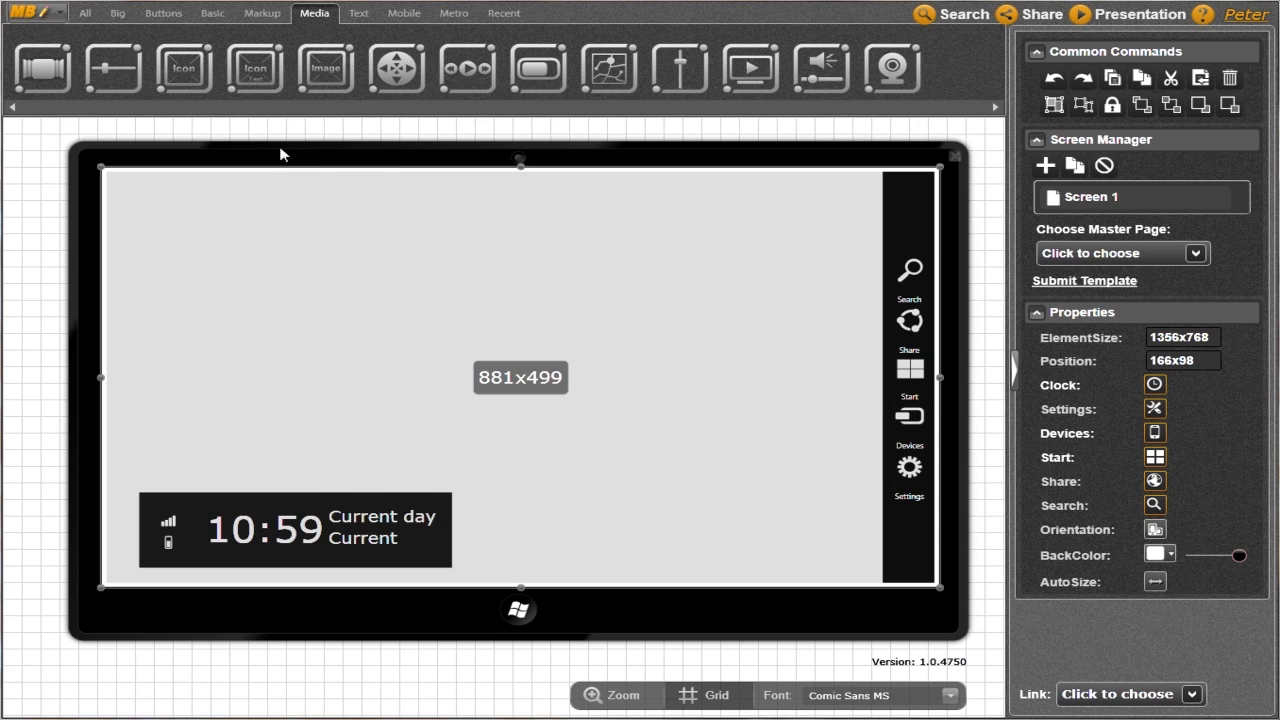
{"action": "left_click_drag", "start_coordinate": [180, 68], "coordinate": [177, 233]}
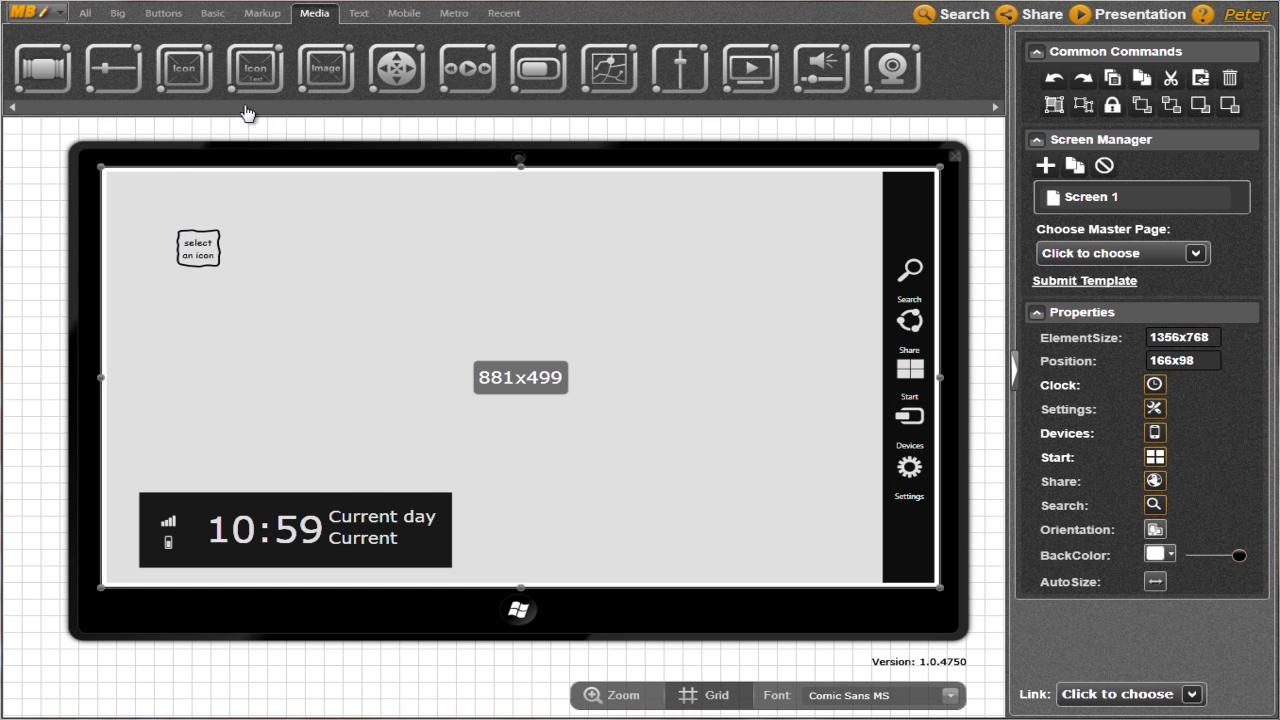
{"action": "left_click_drag", "start_coordinate": [255, 90], "coordinate": [366, 205]}
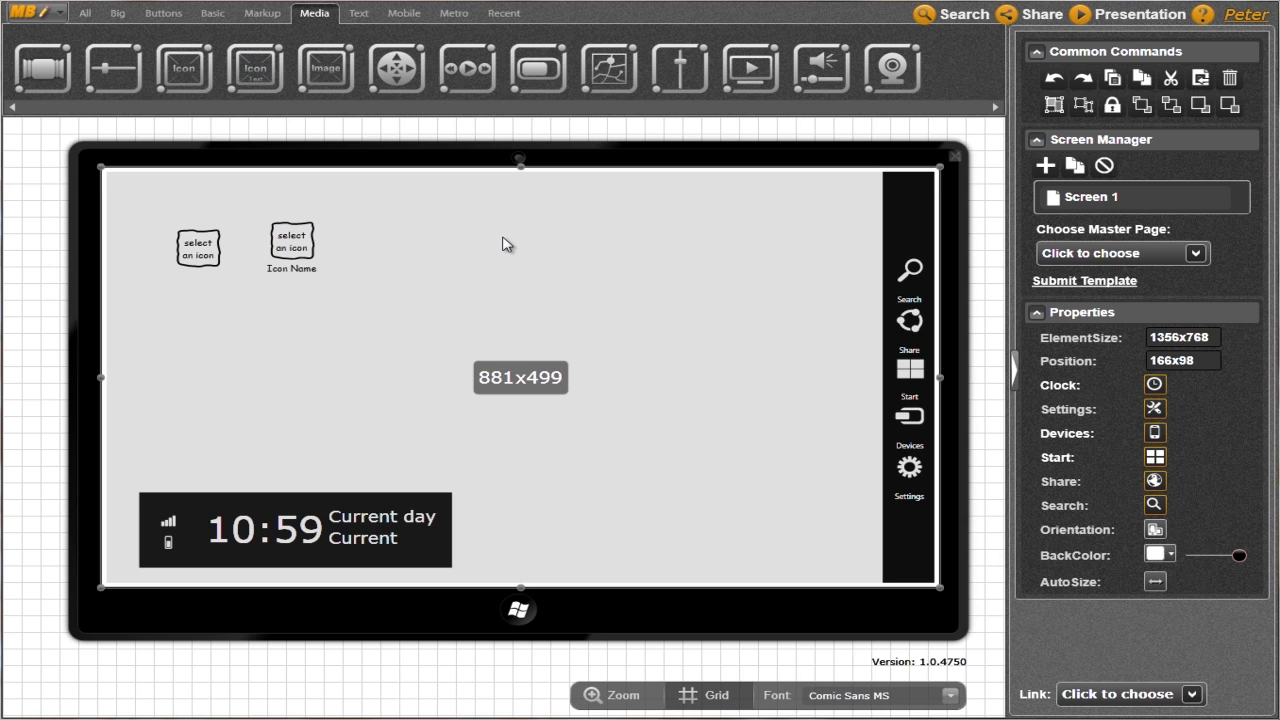
{"action": "left_click", "coordinate": [294, 248]}
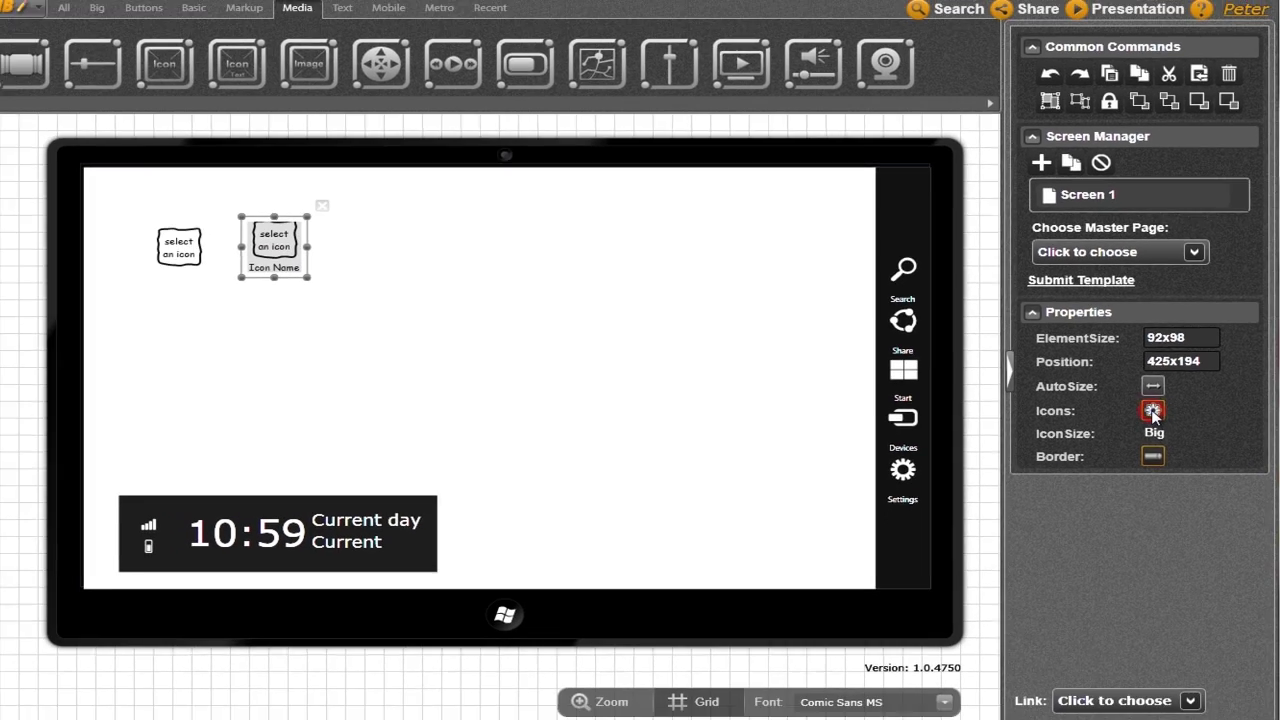
Set the labelled placeholder's icon to Twitter from the Social set in Icons Library
{"action": "left_click", "coordinate": [1092, 453]}
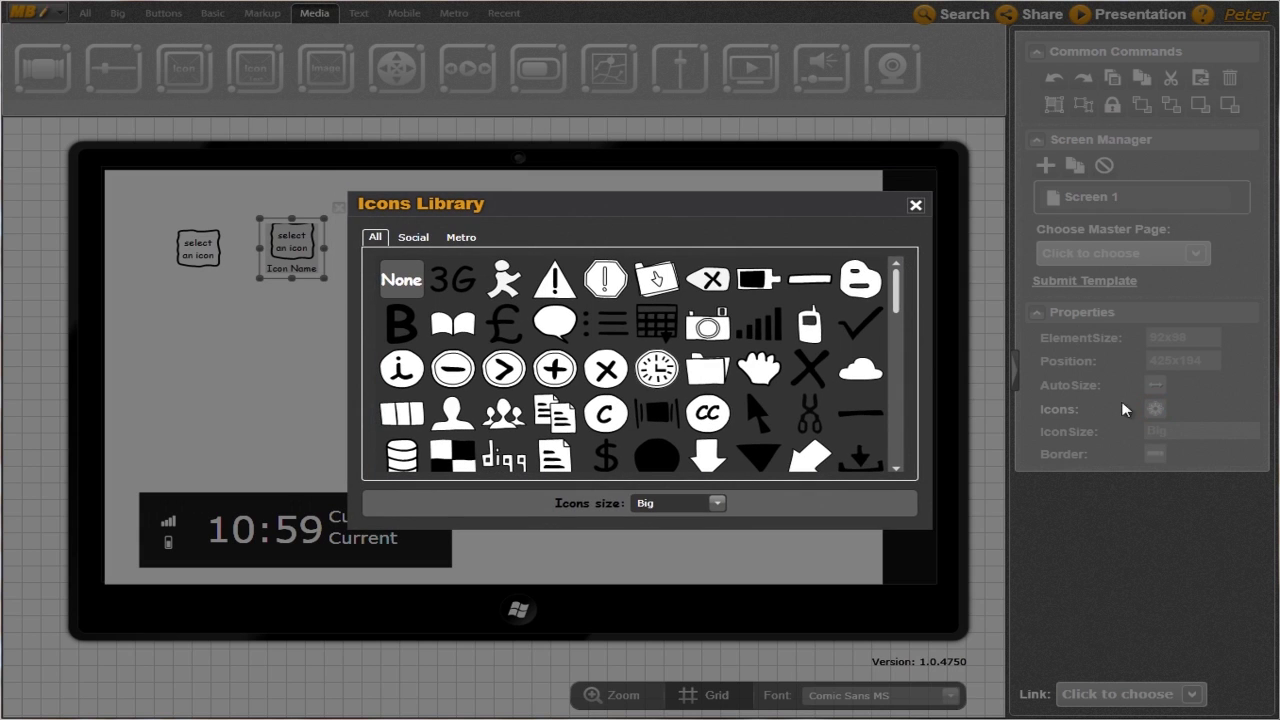
{"action": "left_click", "coordinate": [414, 238]}
{"action": "left_click", "coordinate": [456, 237]}
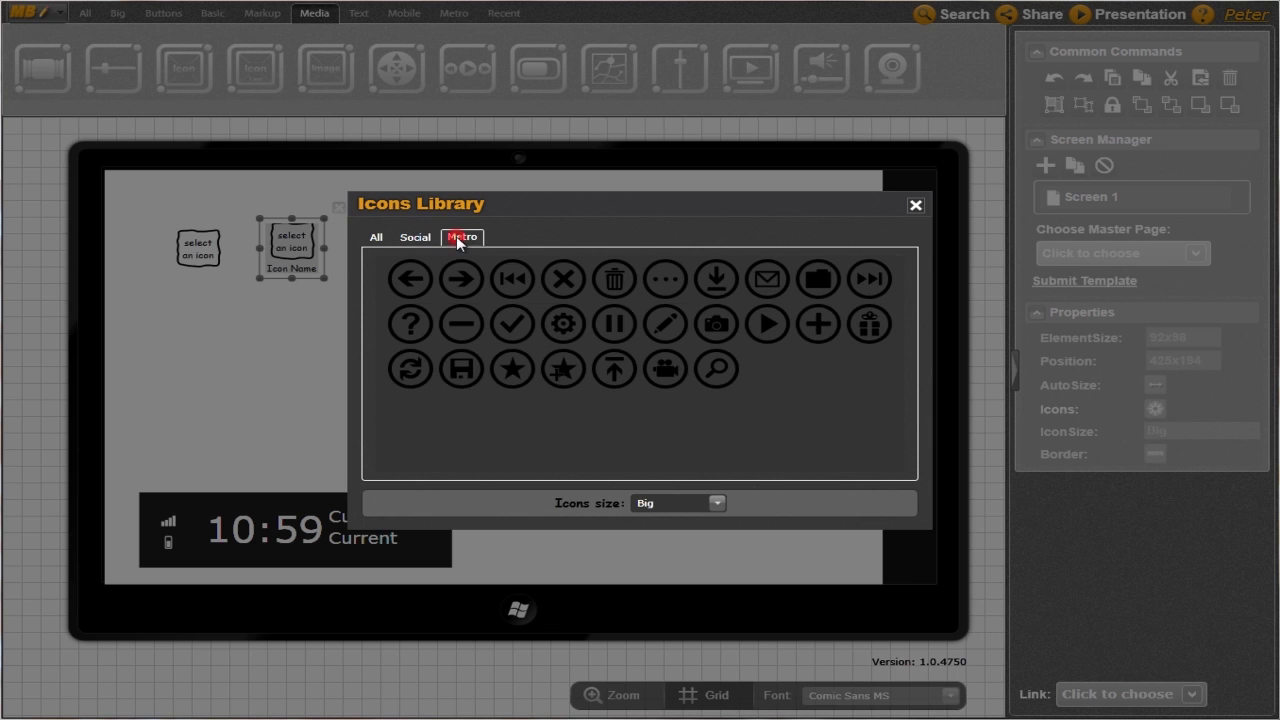
{"action": "left_click", "coordinate": [420, 238]}
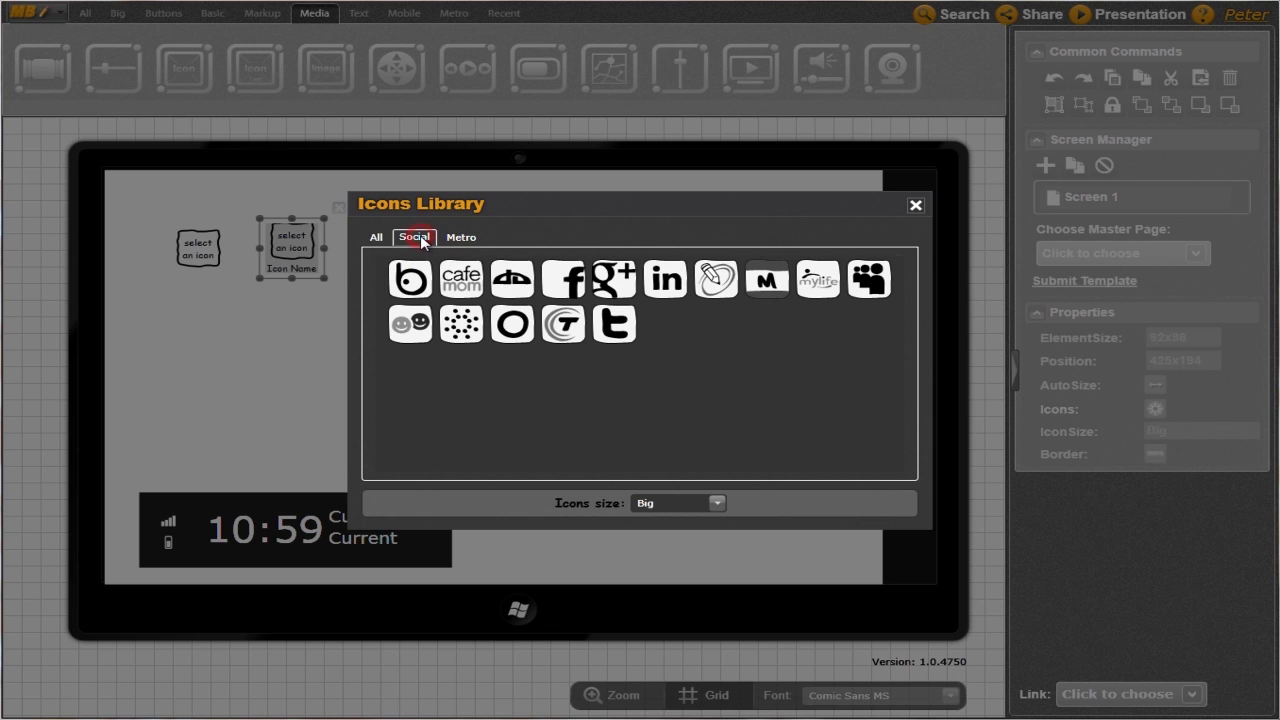
{"action": "left_click", "coordinate": [614, 324]}
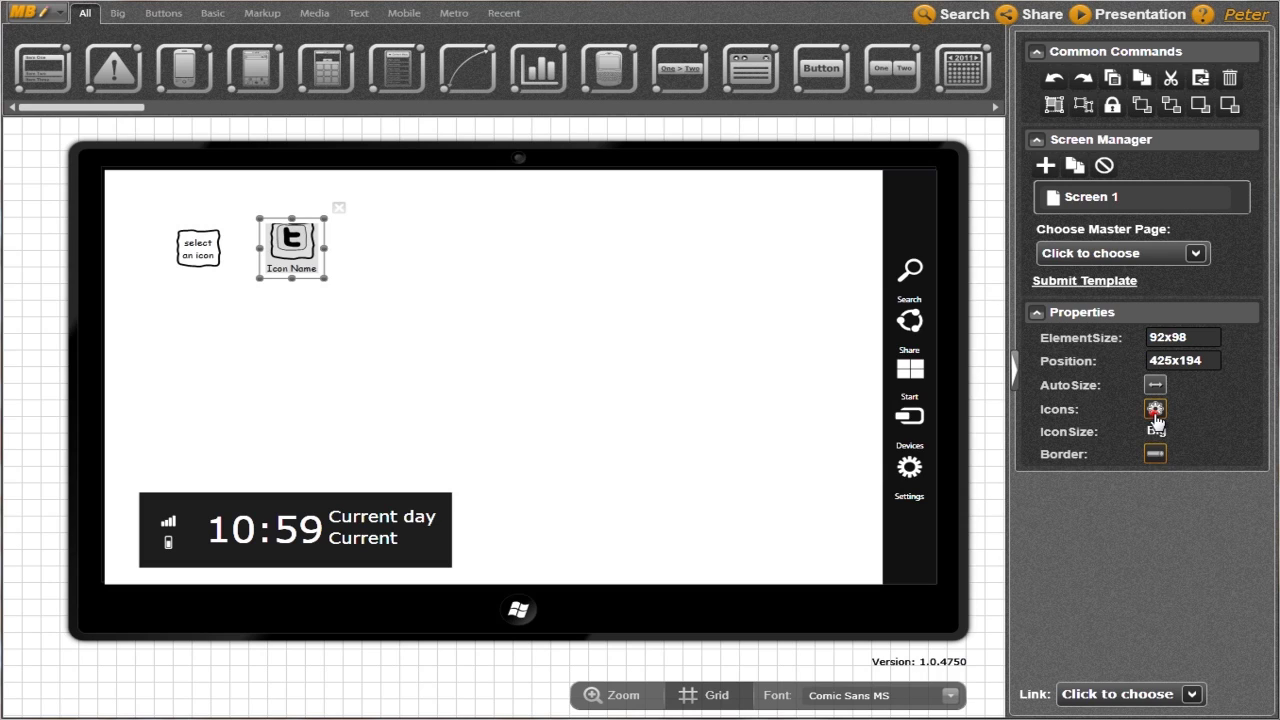
{"action": "left_click", "coordinate": [646, 132]}
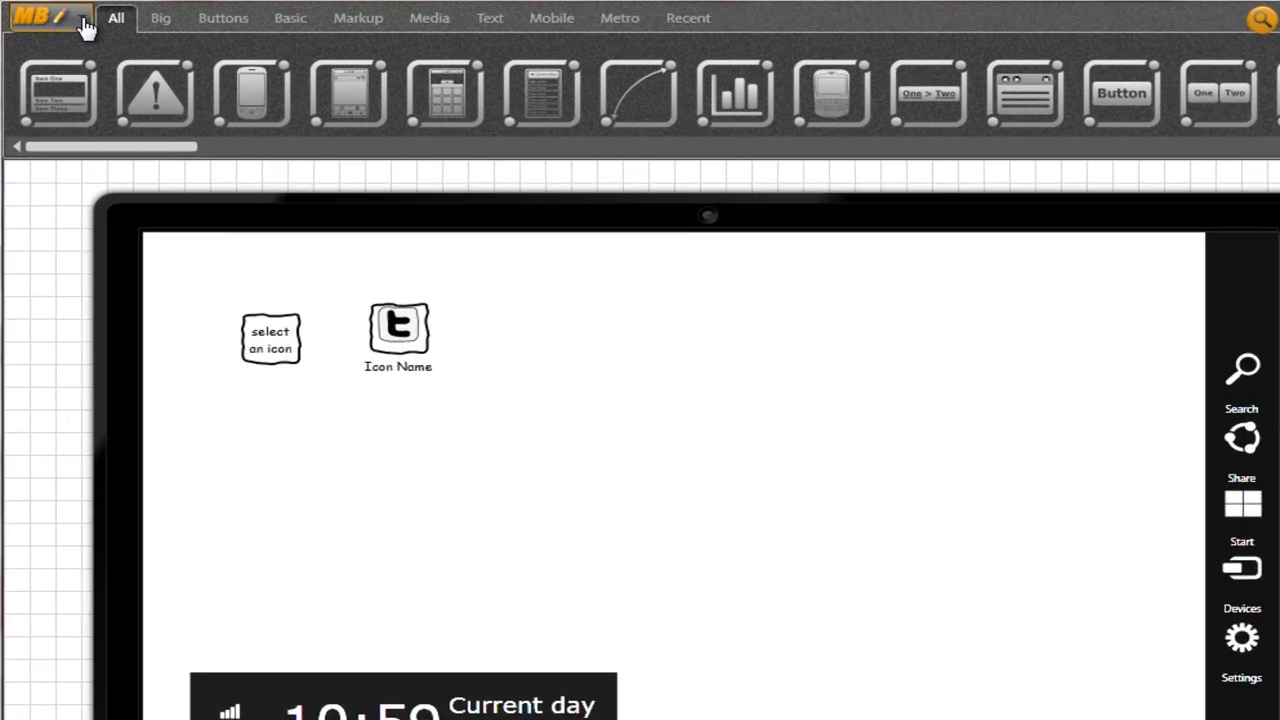
Open the MB application menu and move to its Help submenu
{"action": "left_click", "coordinate": [60, 15]}
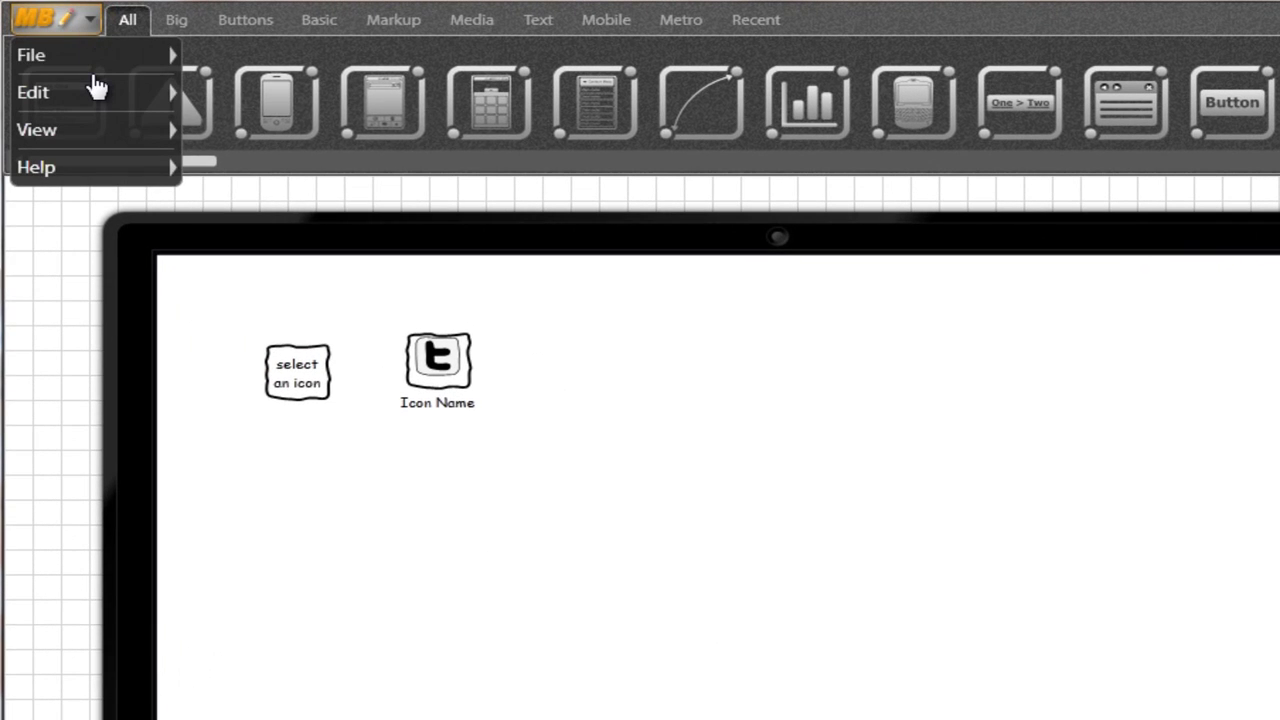
{"action": "mouse_move", "coordinate": [94, 150]}
{"action": "mouse_move", "coordinate": [92, 173]}
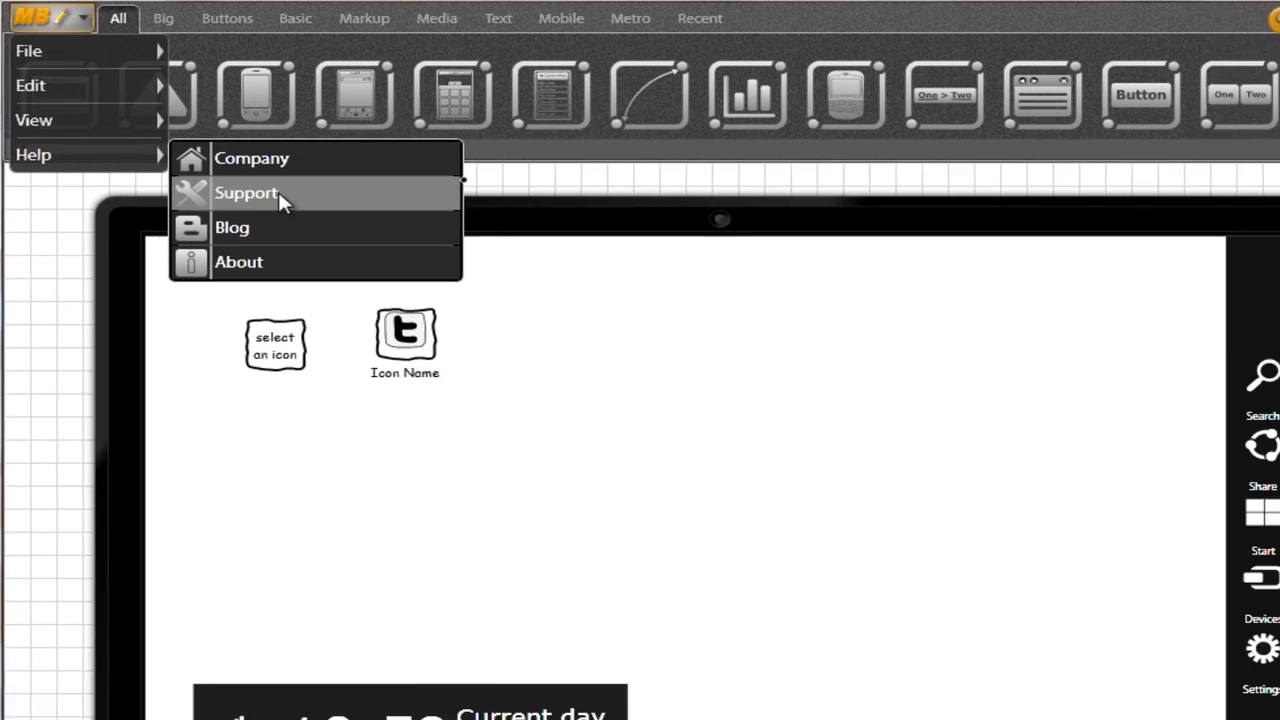
Choose Help > Support to open the Mockup Builder support web page
{"action": "left_click", "coordinate": [286, 206]}
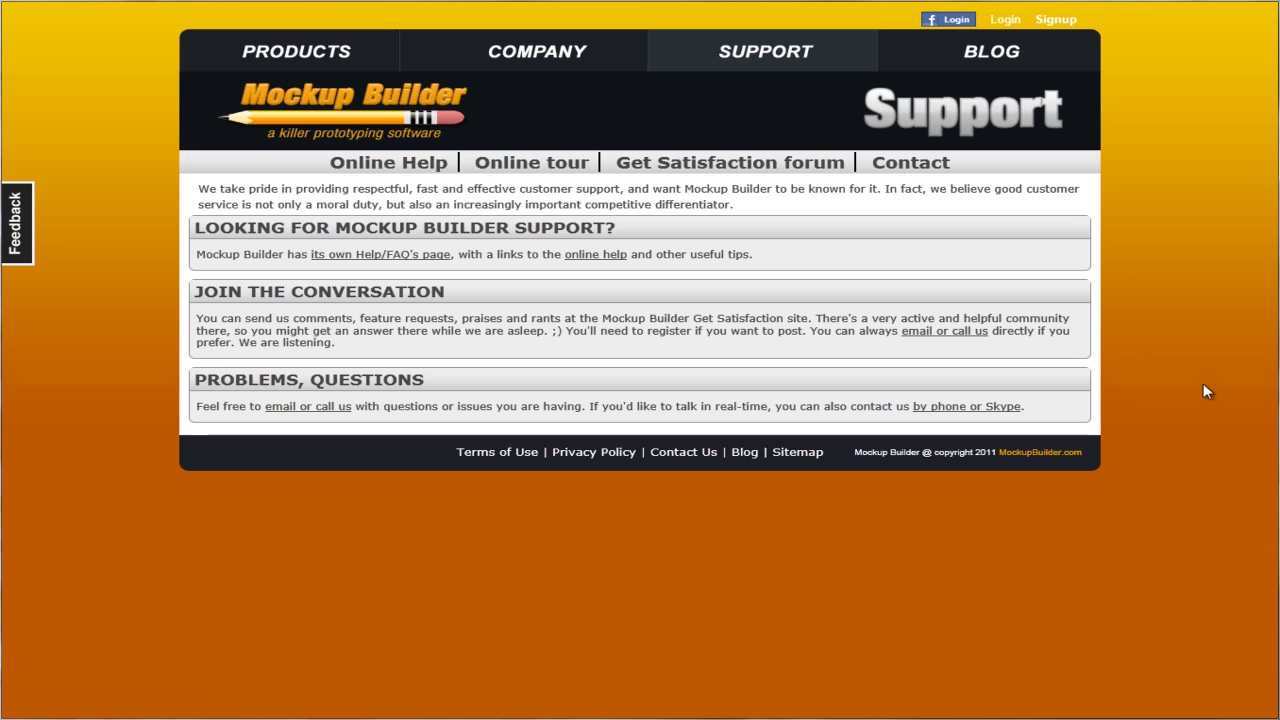